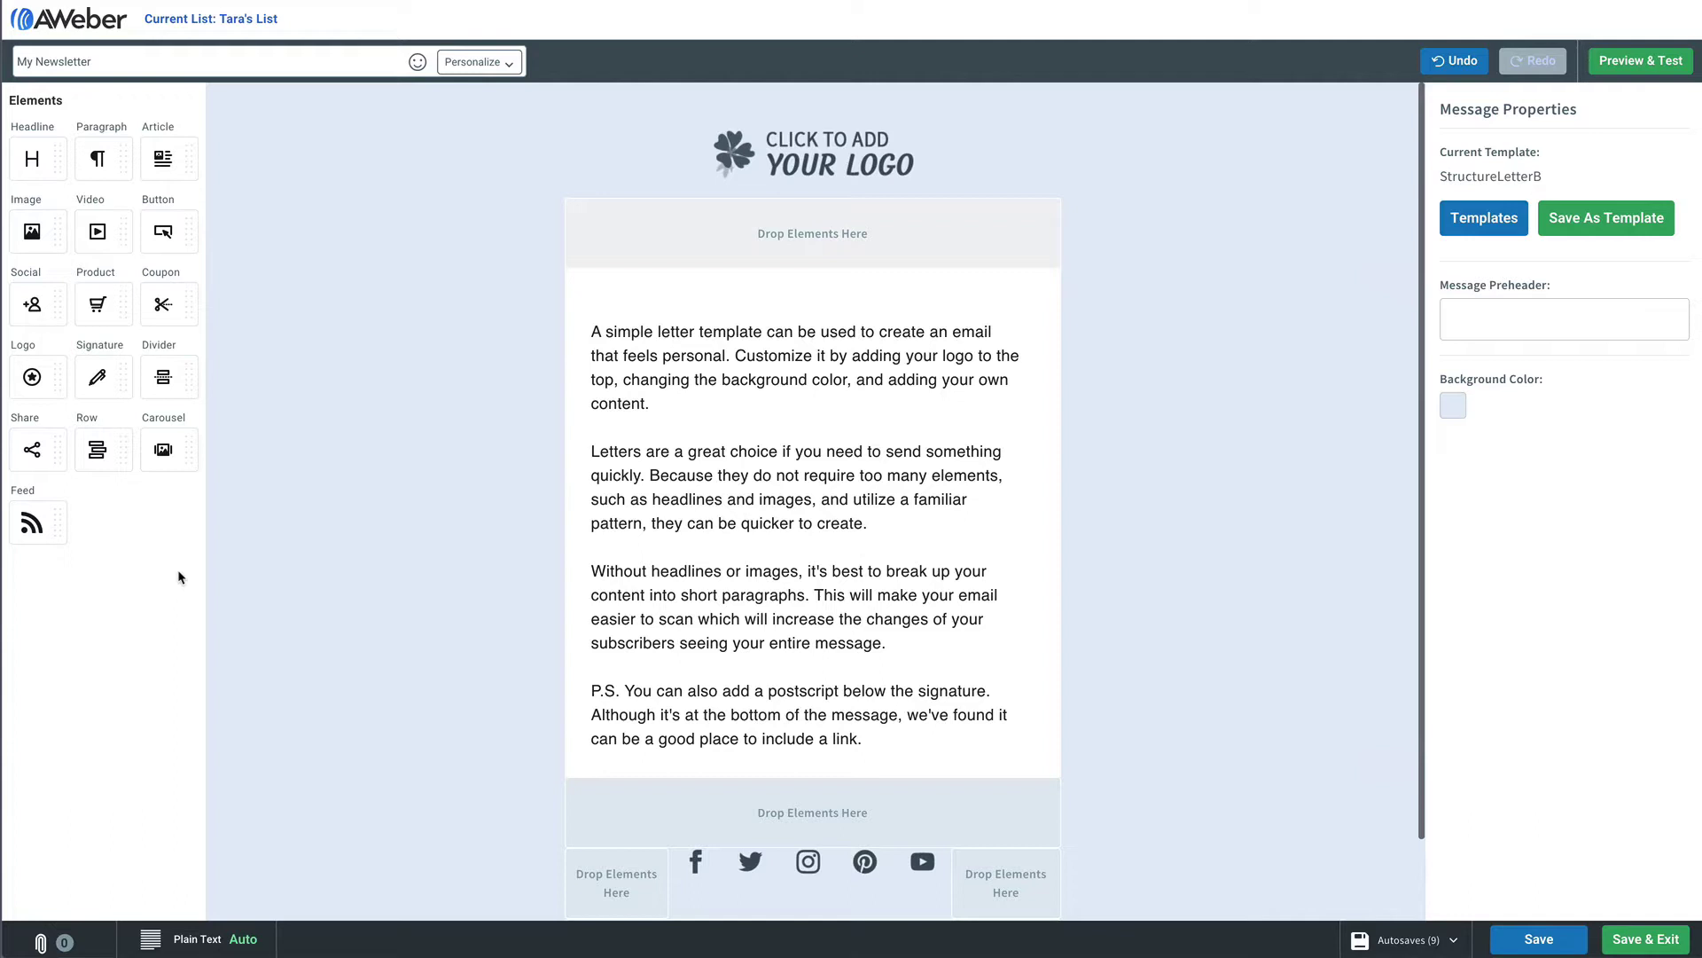
- Start a 1200 x 400 Banner Canva design for the email's logo placeholder
left_click(802, 166)
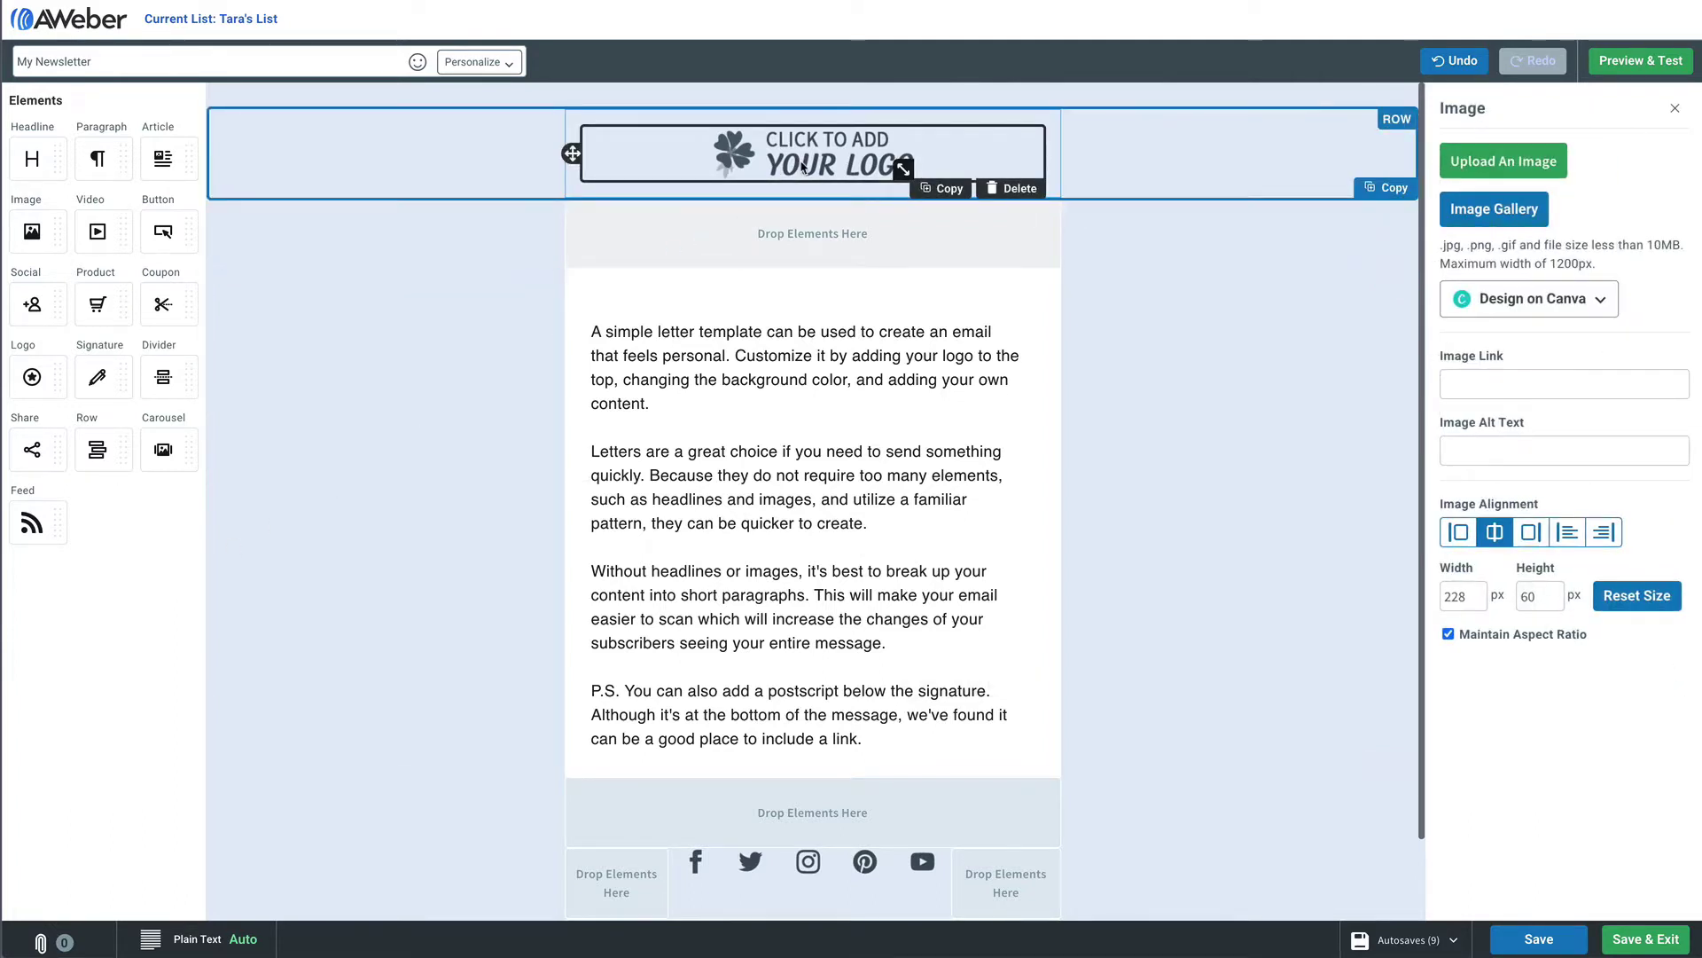
left_click(1609, 305)
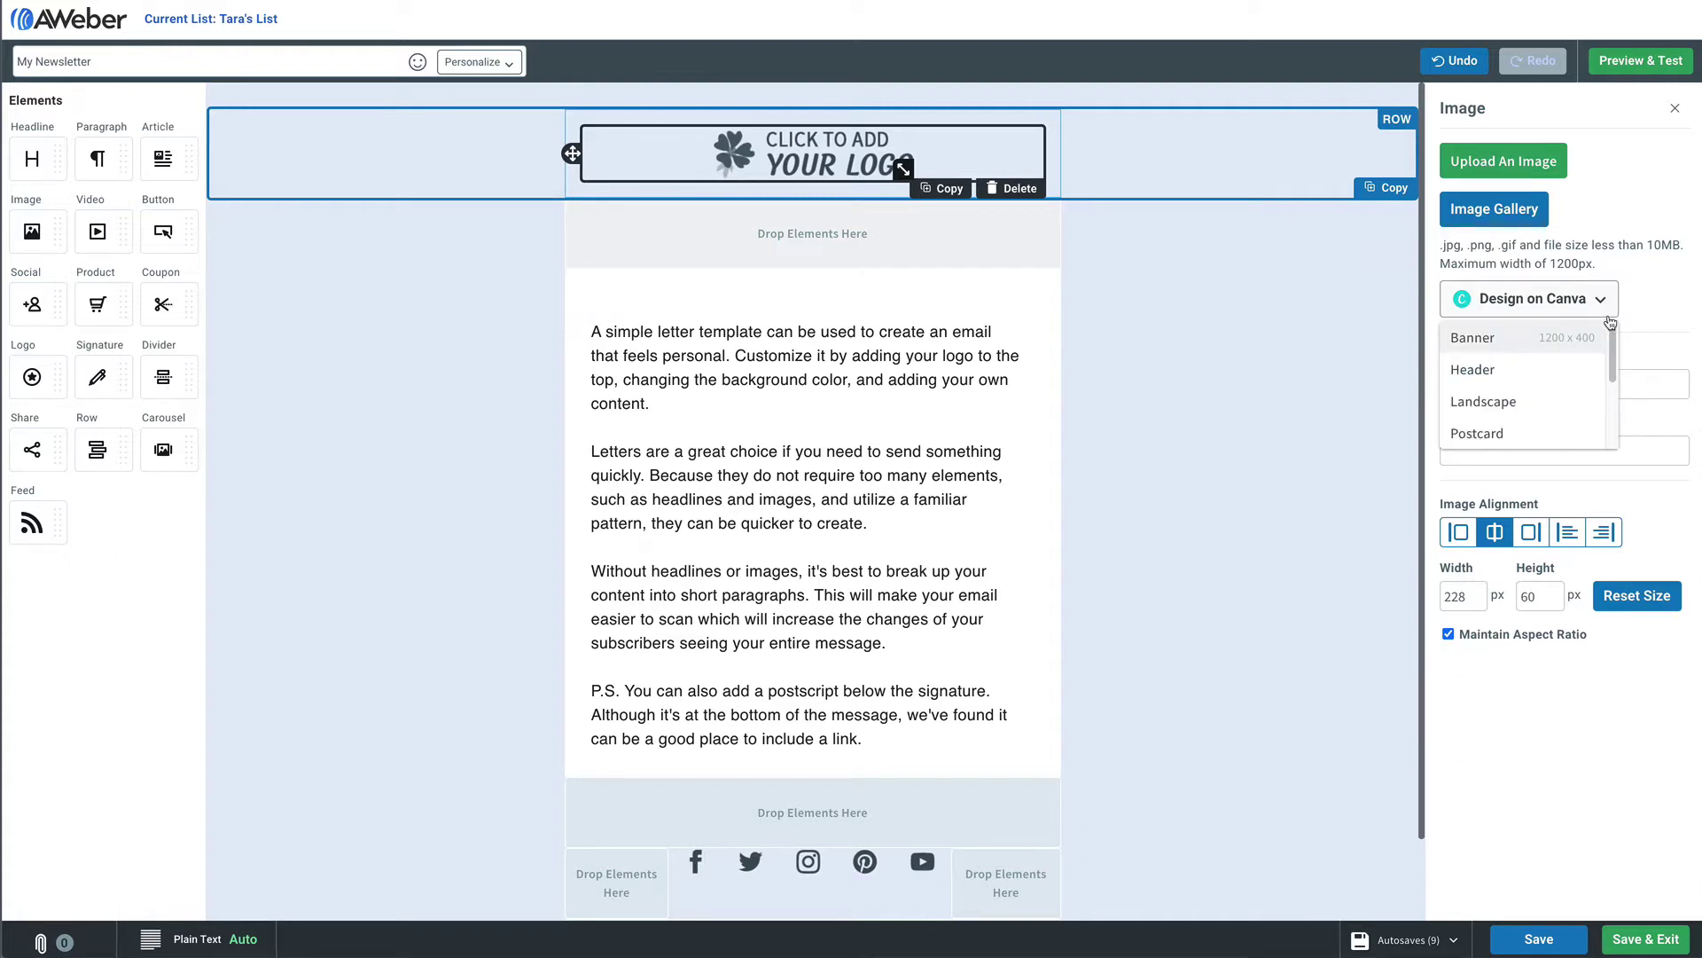
scroll(1612, 346, "down", 1)
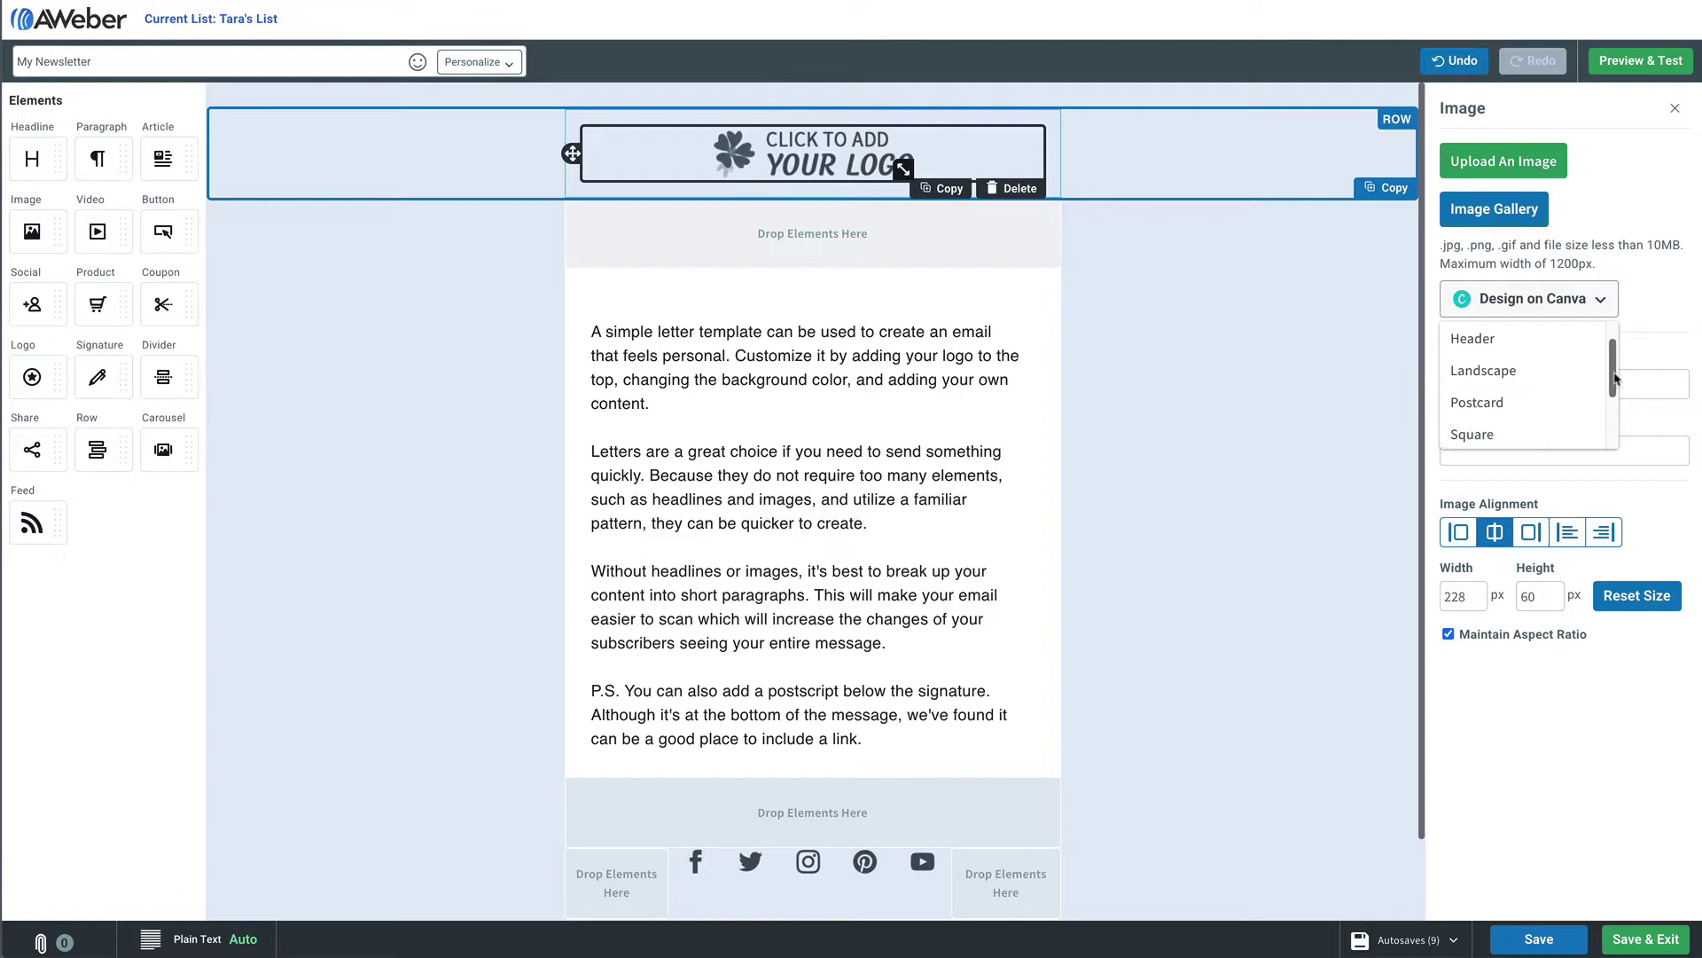
scroll(1615, 378, "up", 1)
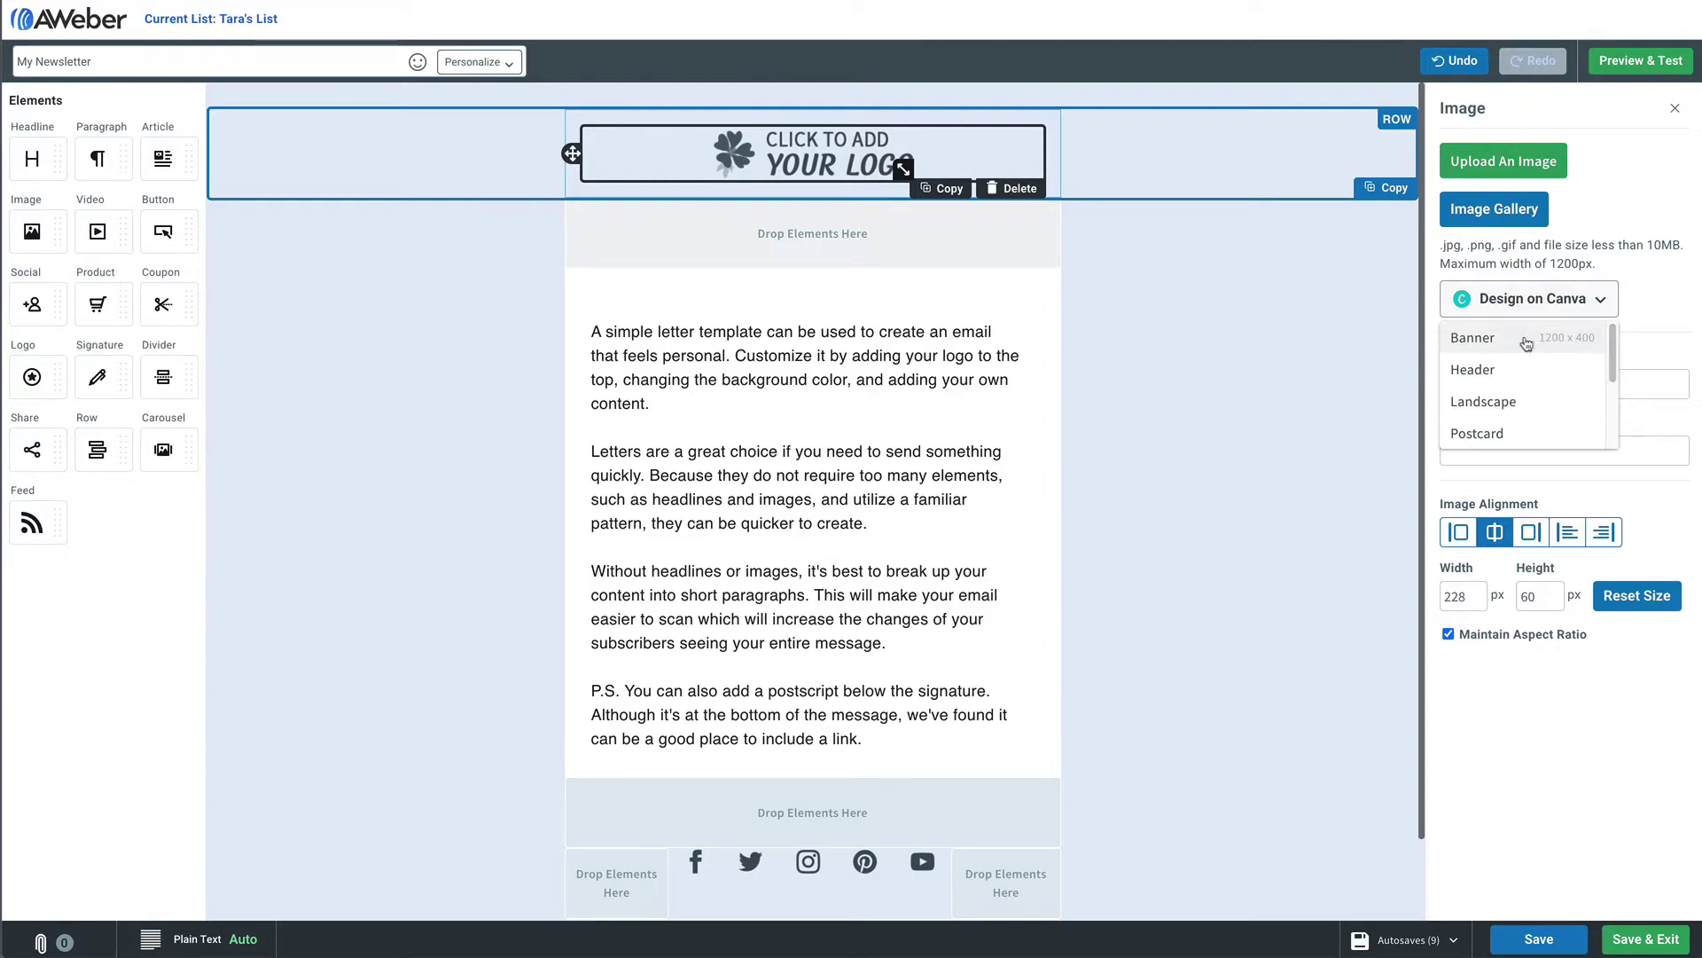
left_click(1474, 337)
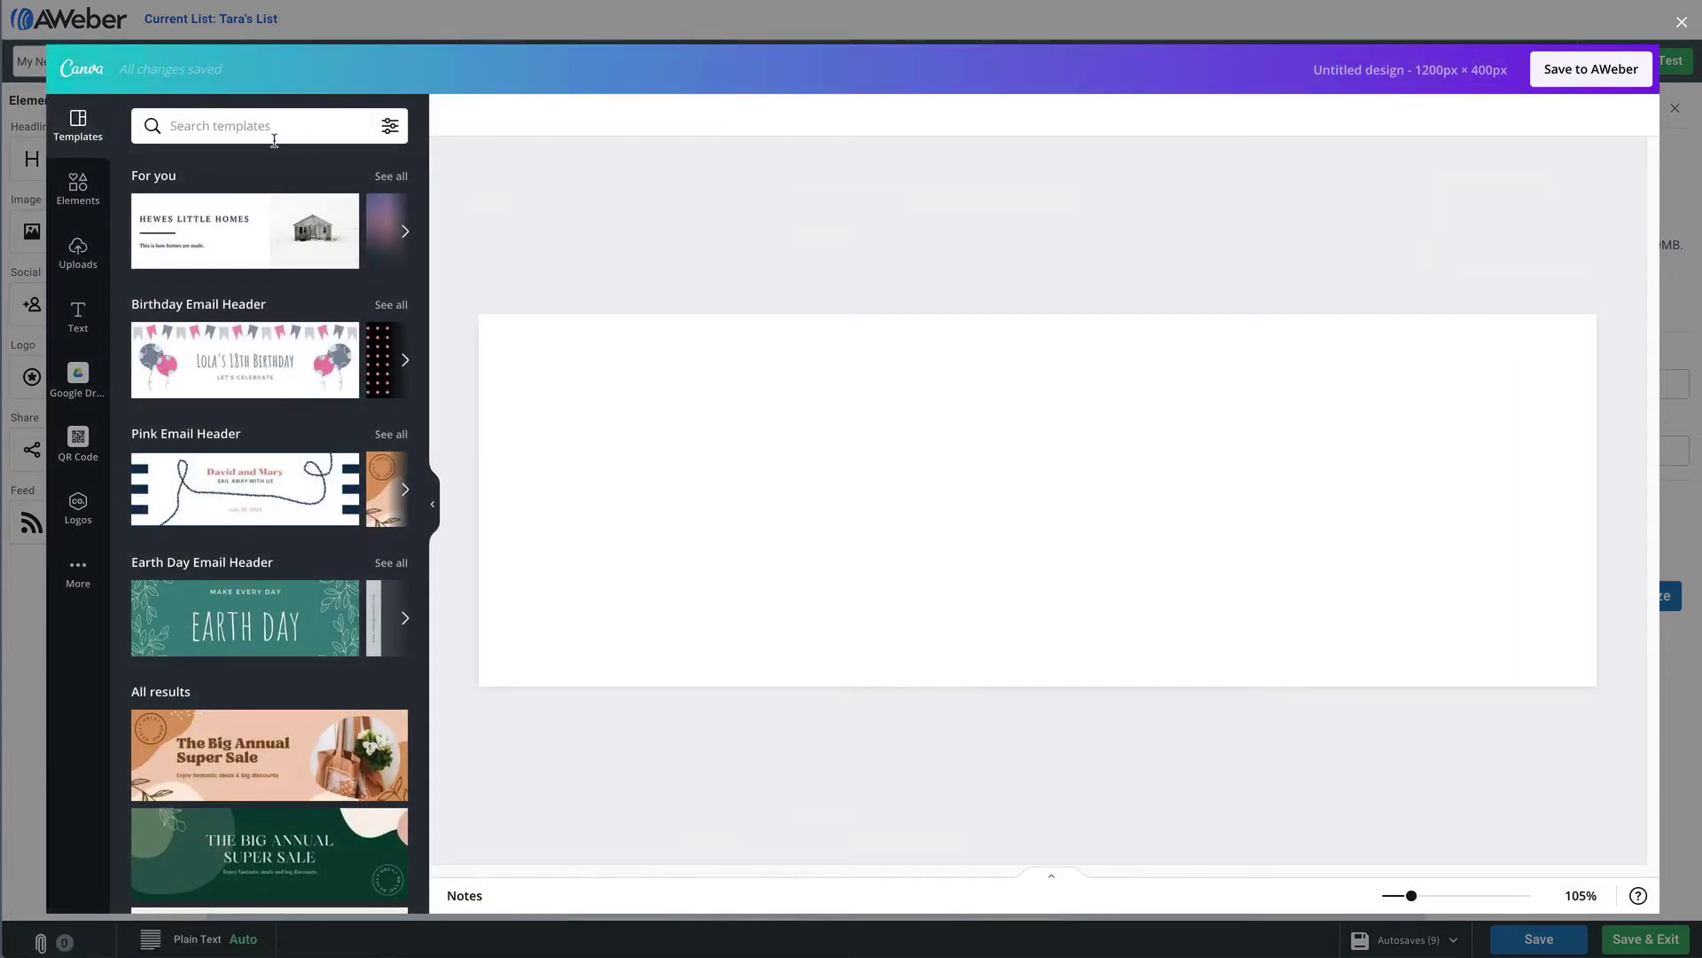
- Search templates for 'food' and apply the Veggie salads on us! template
left_click(209, 127)
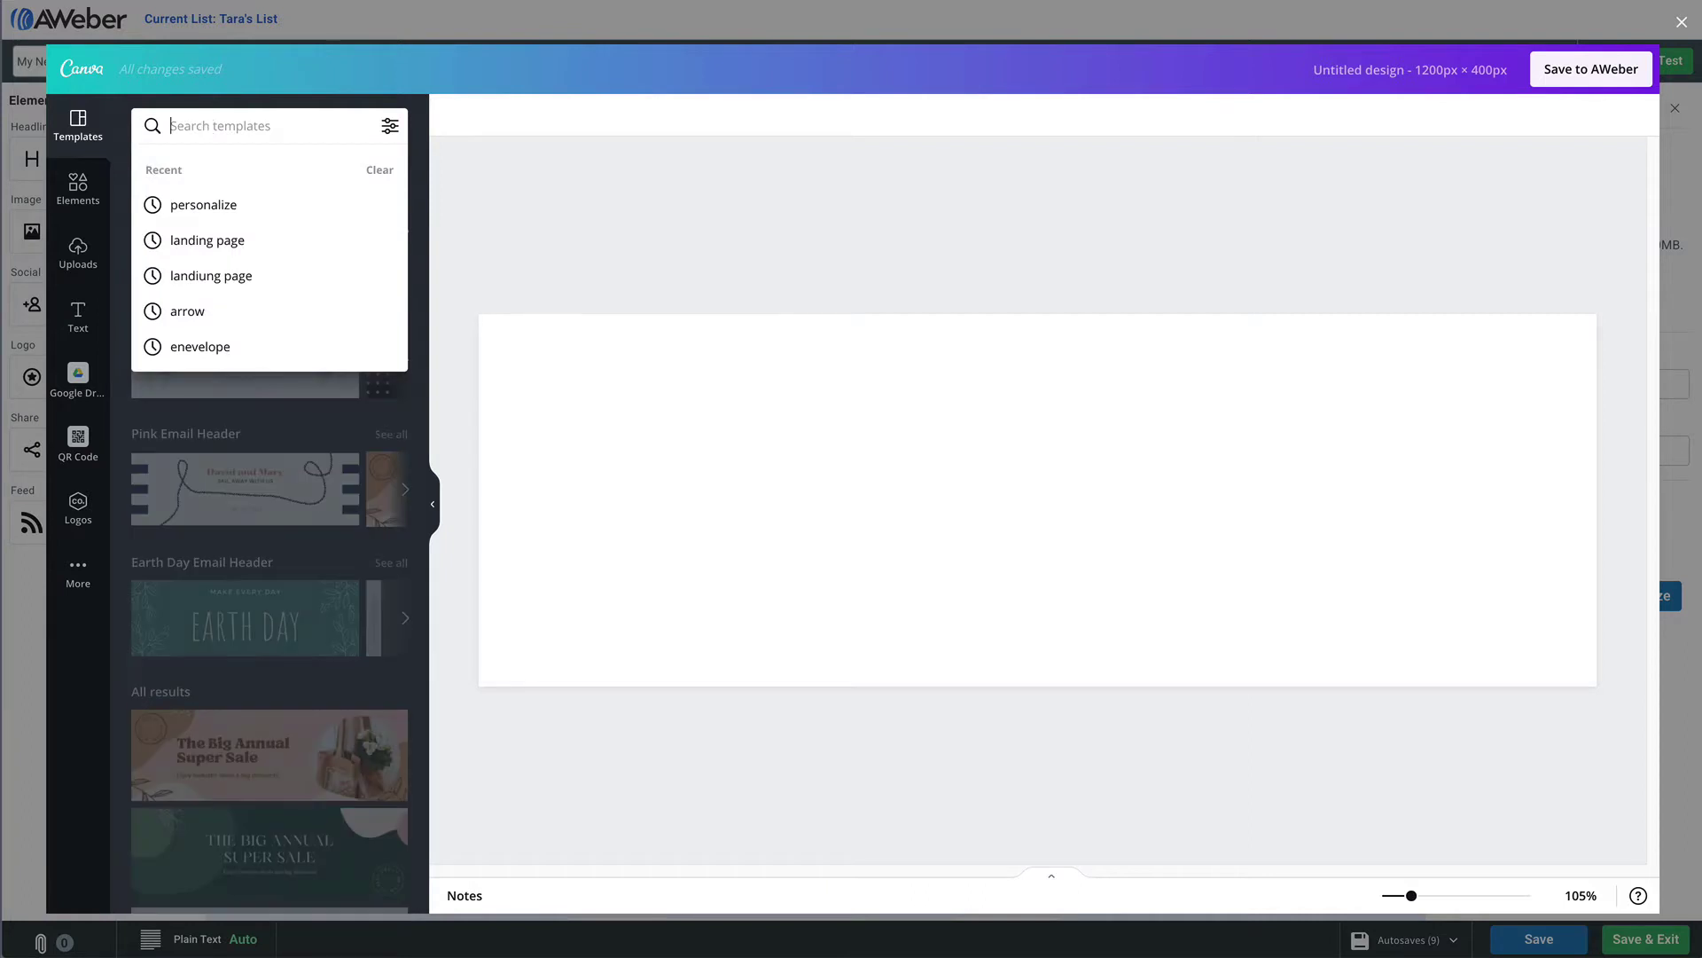
type("food")
key("Return")
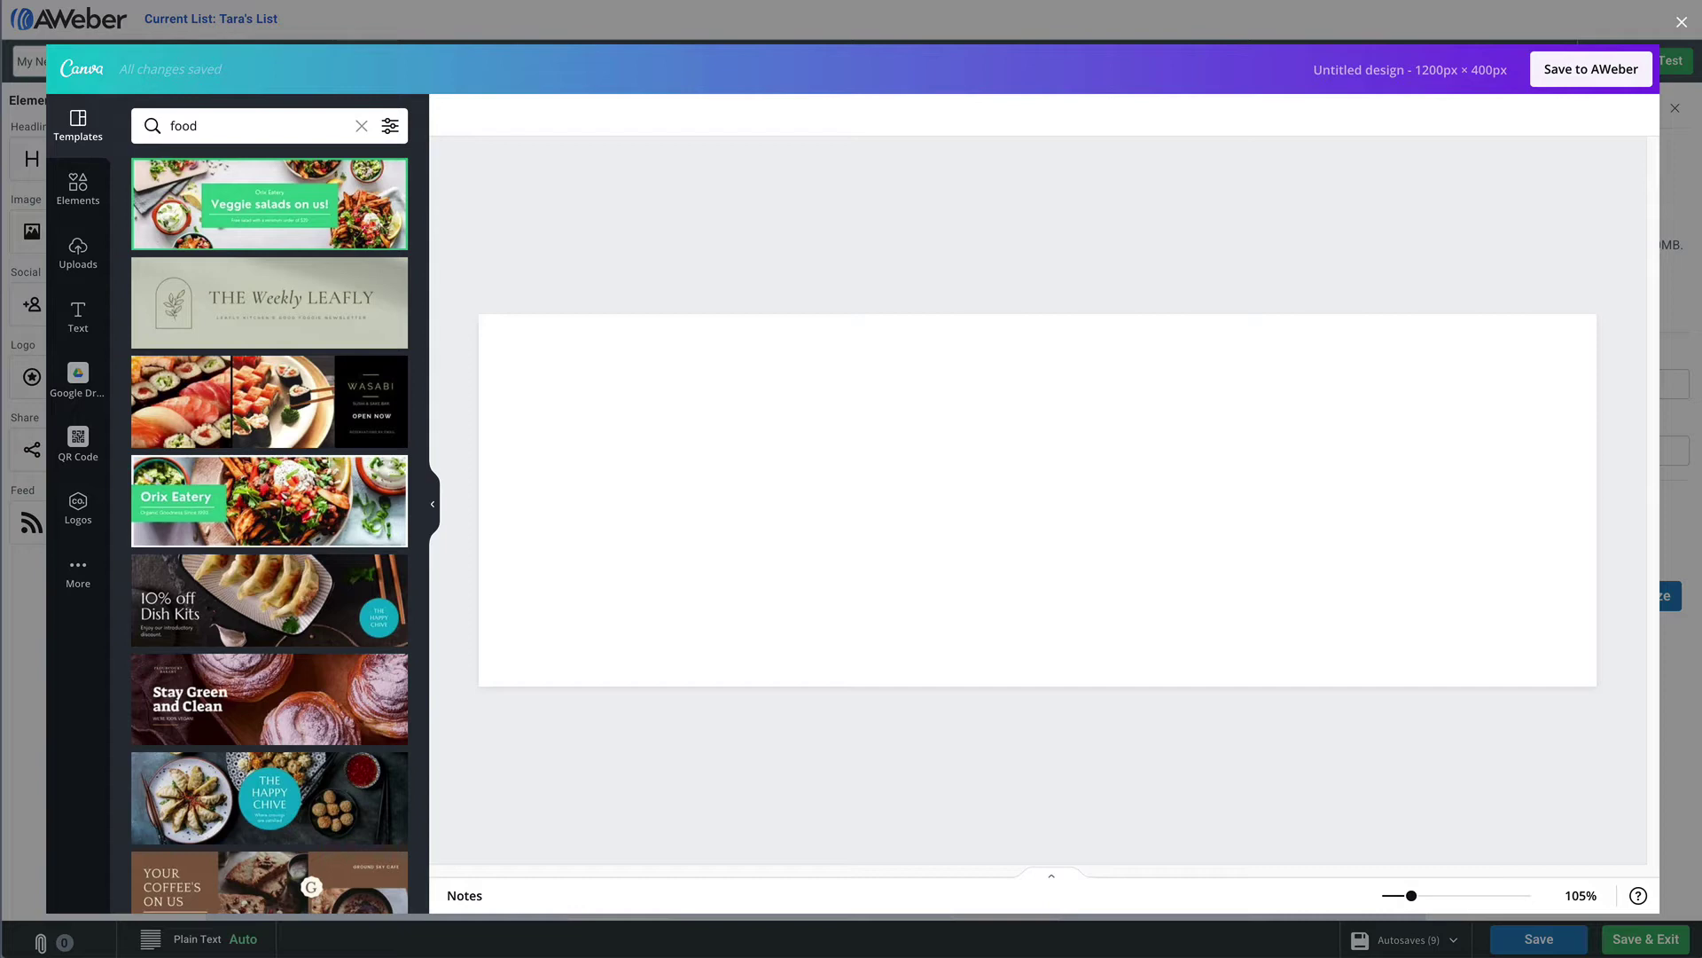
left_click(224, 210)
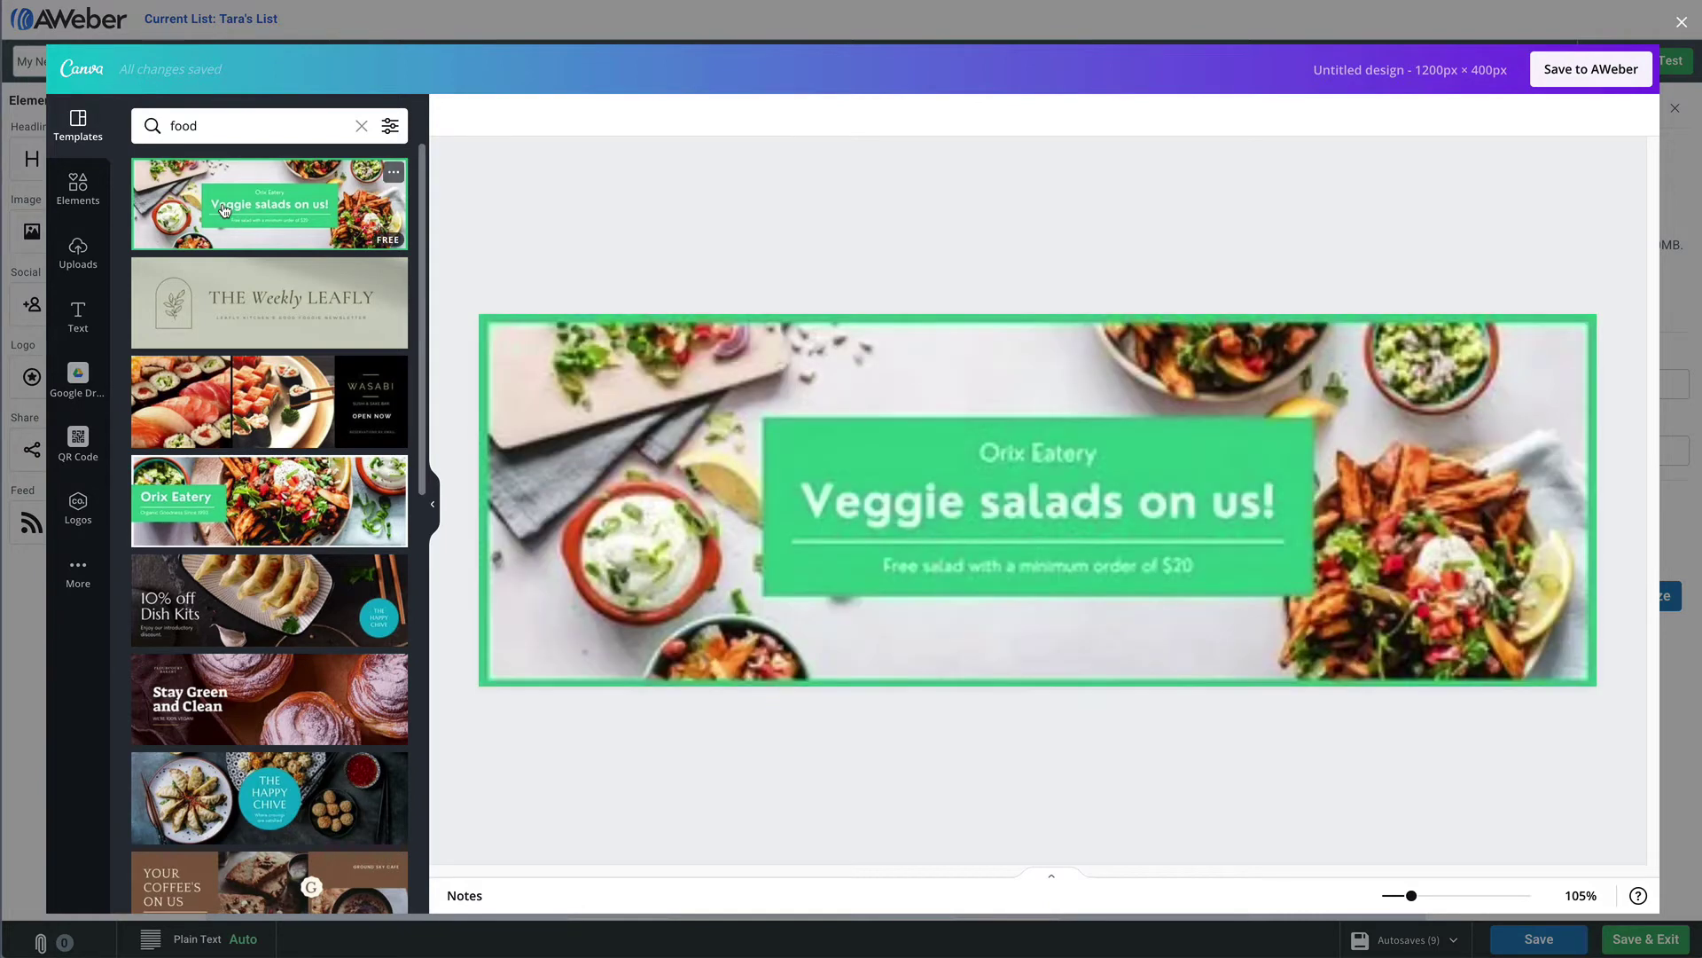
- Delete the Orix Eatery text, headline, divider line, Free salad text and green rectangle
left_click(942, 464)
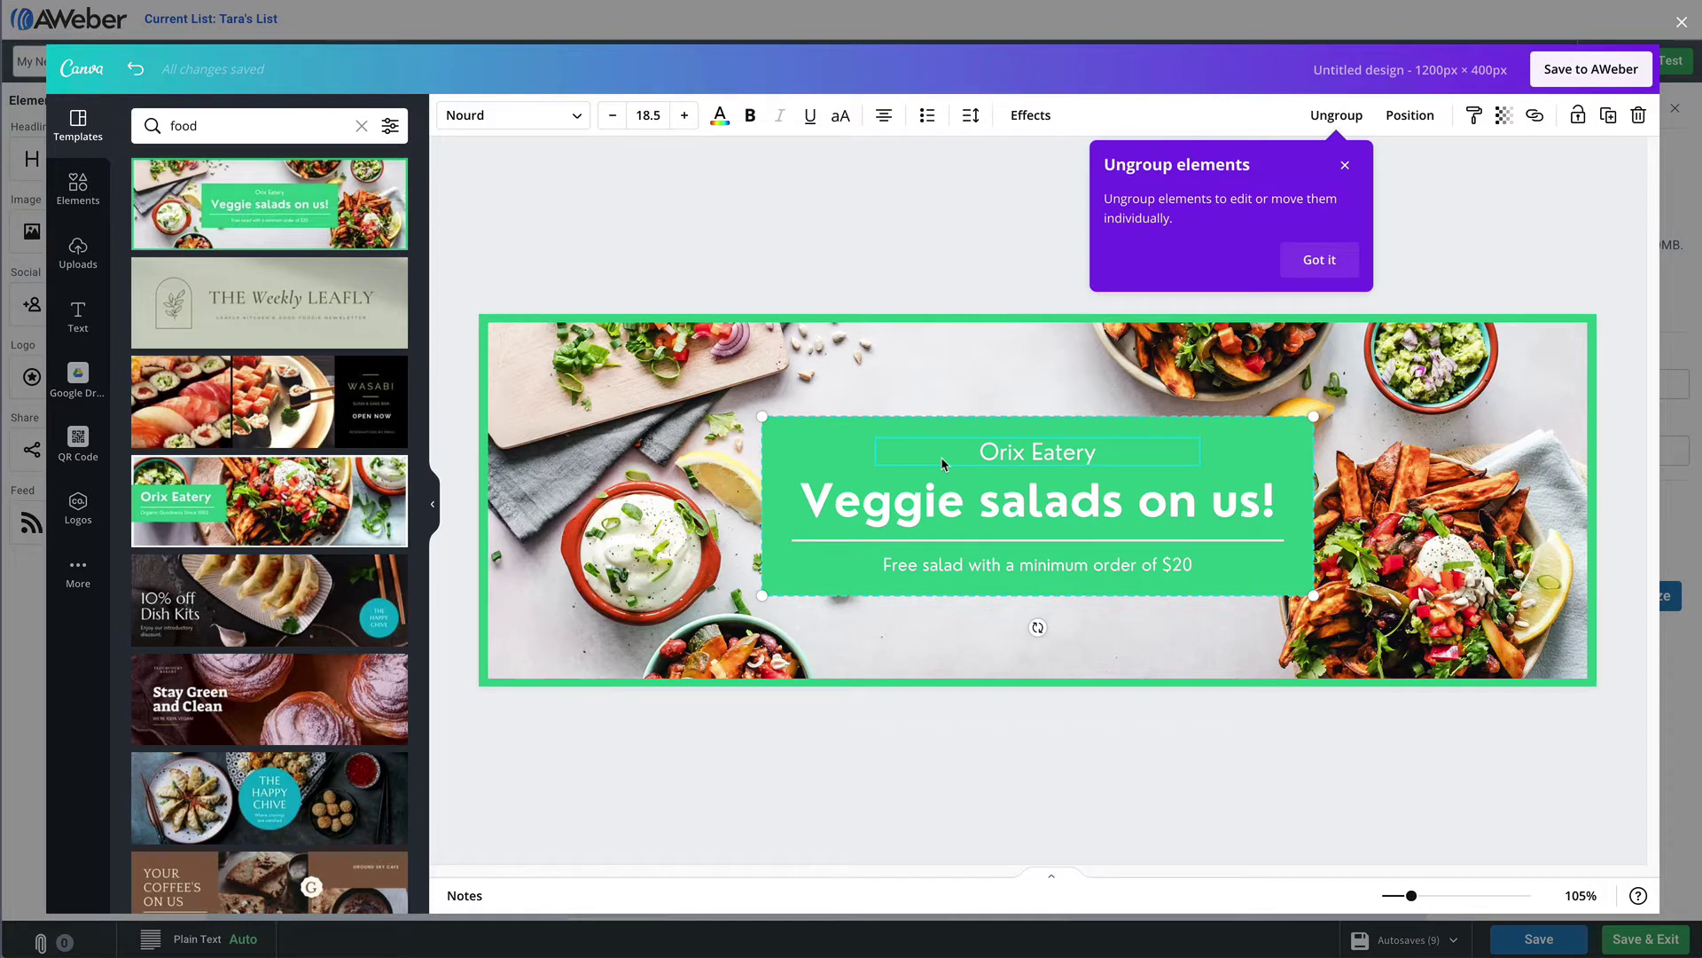
key("Delete")
left_click(938, 499)
key("Delete")
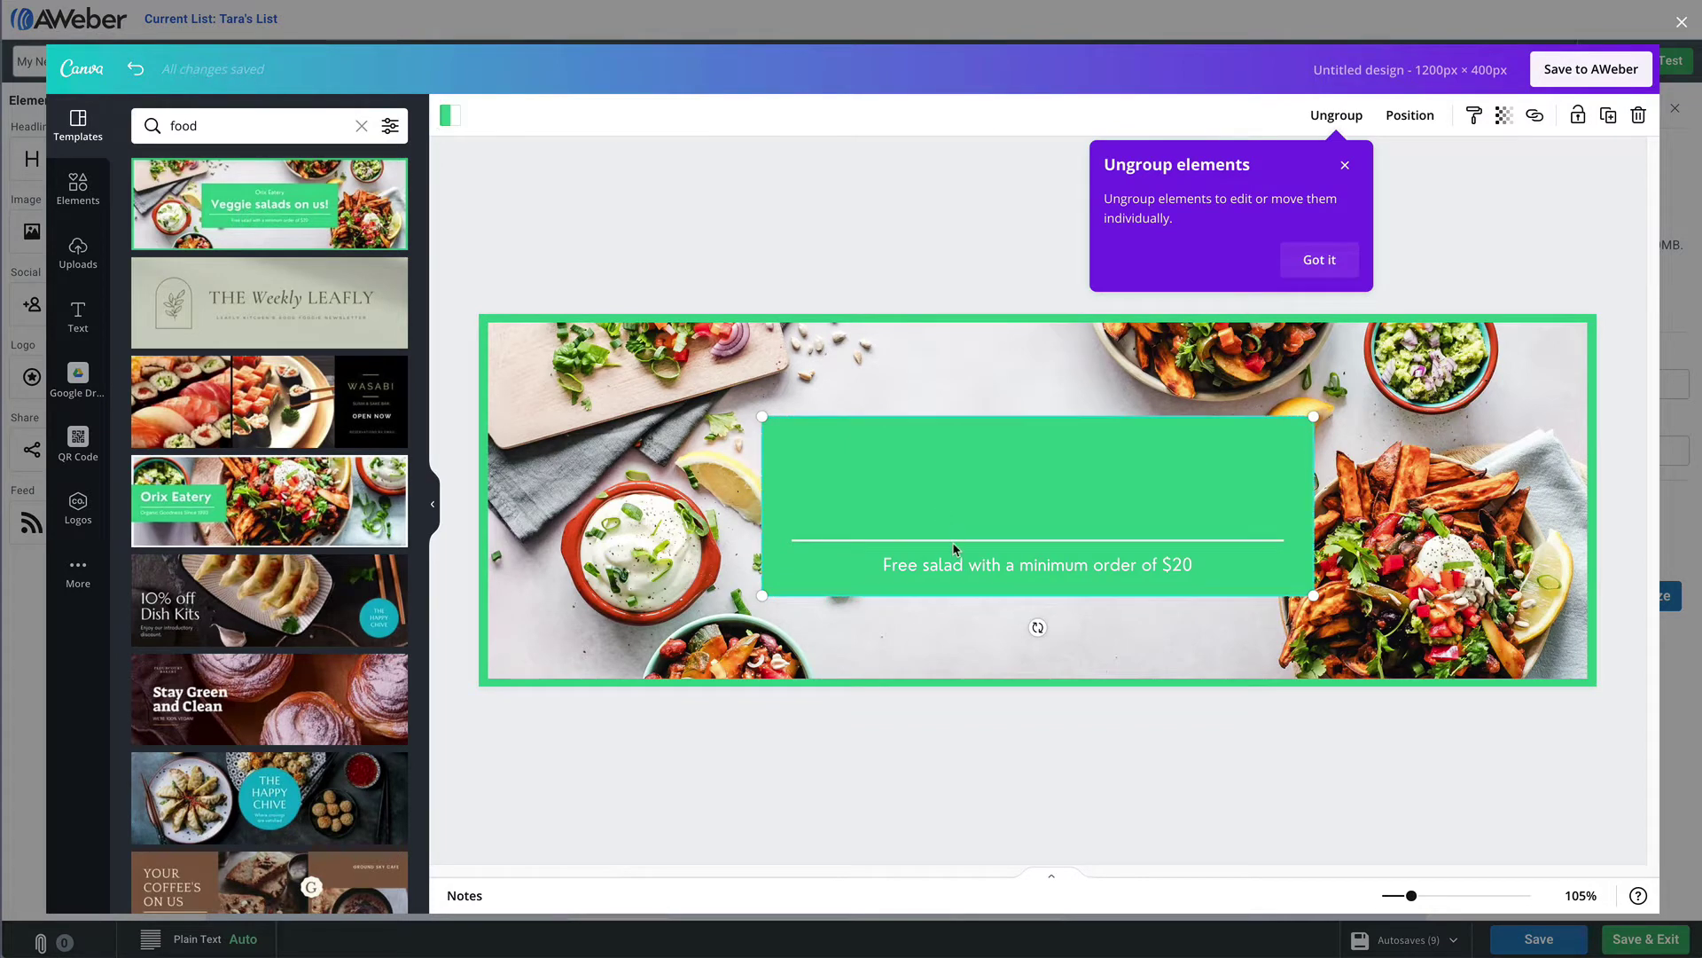
left_click(954, 541)
key("Delete")
left_click(958, 561)
key("Delete")
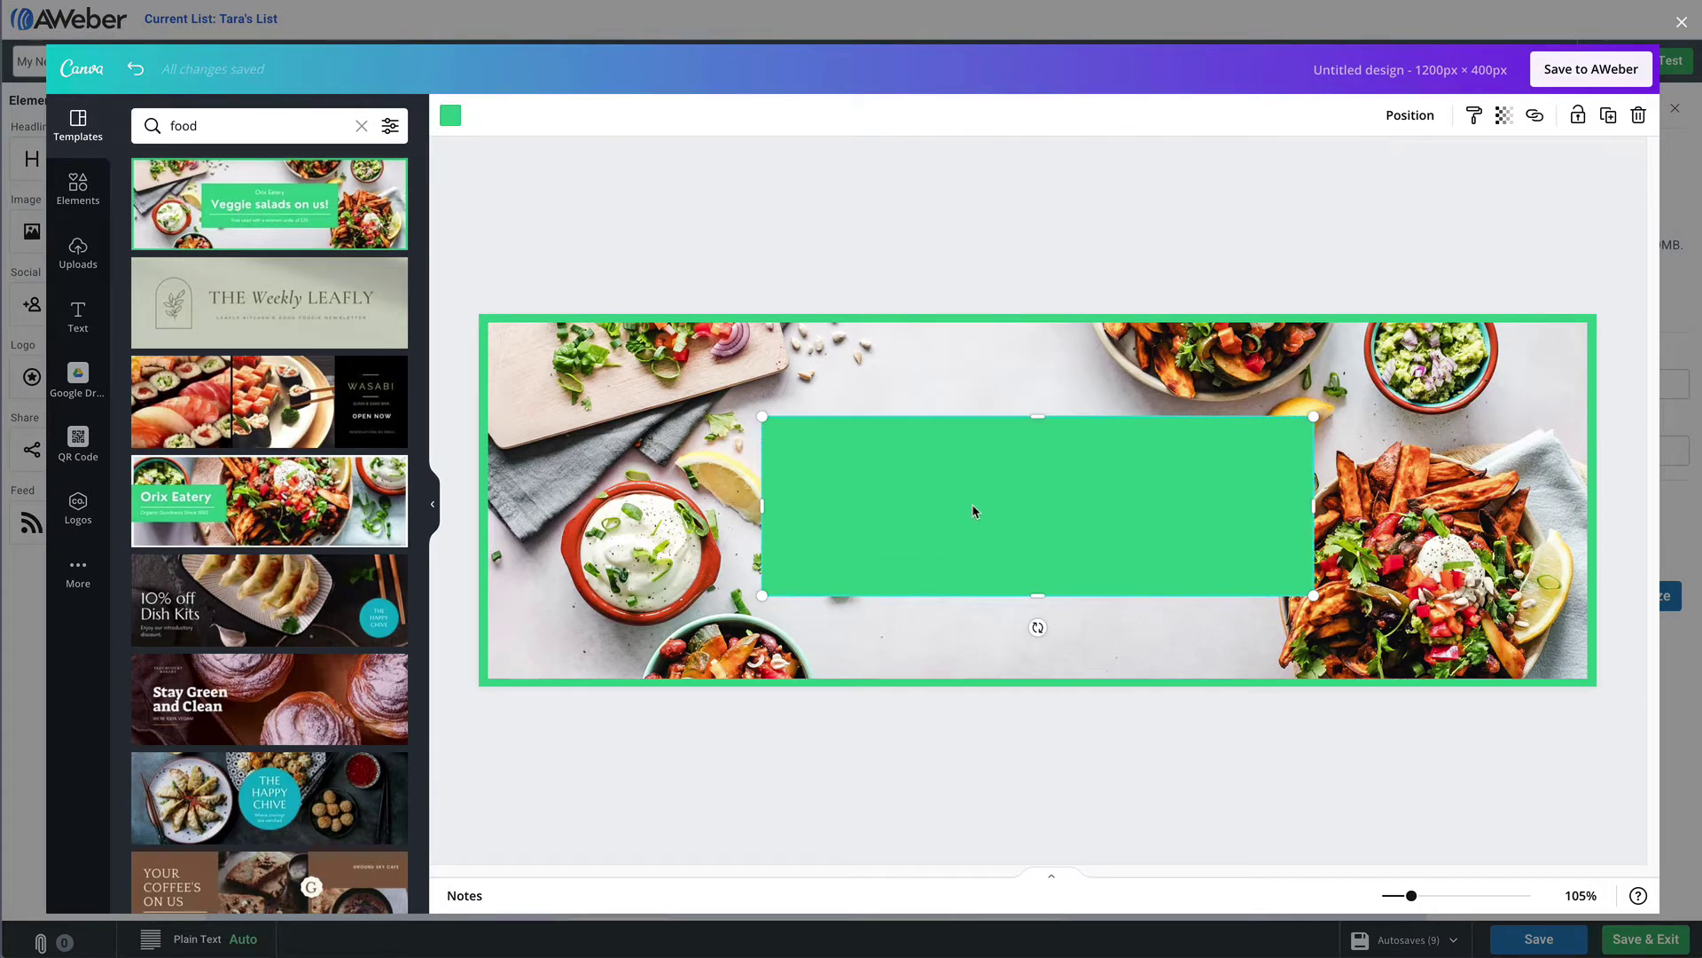
key("Delete")
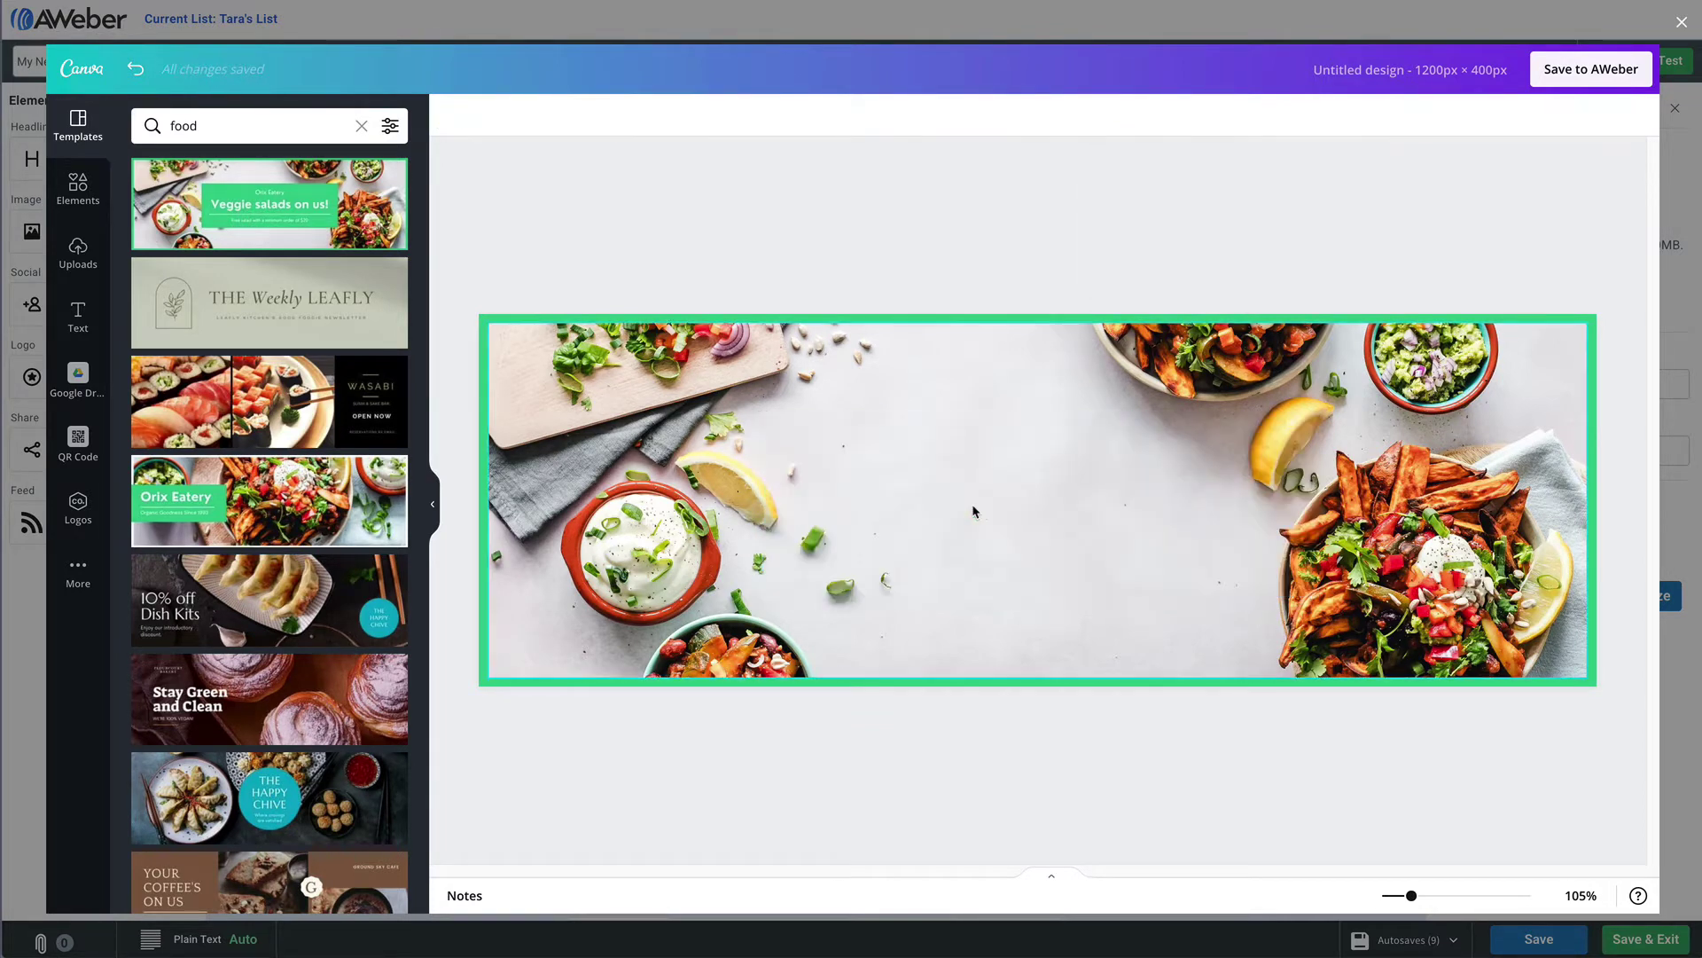
- Add the uploaded tara's healthy eats logo, enlarge it and centre it on the banner
left_click(75, 253)
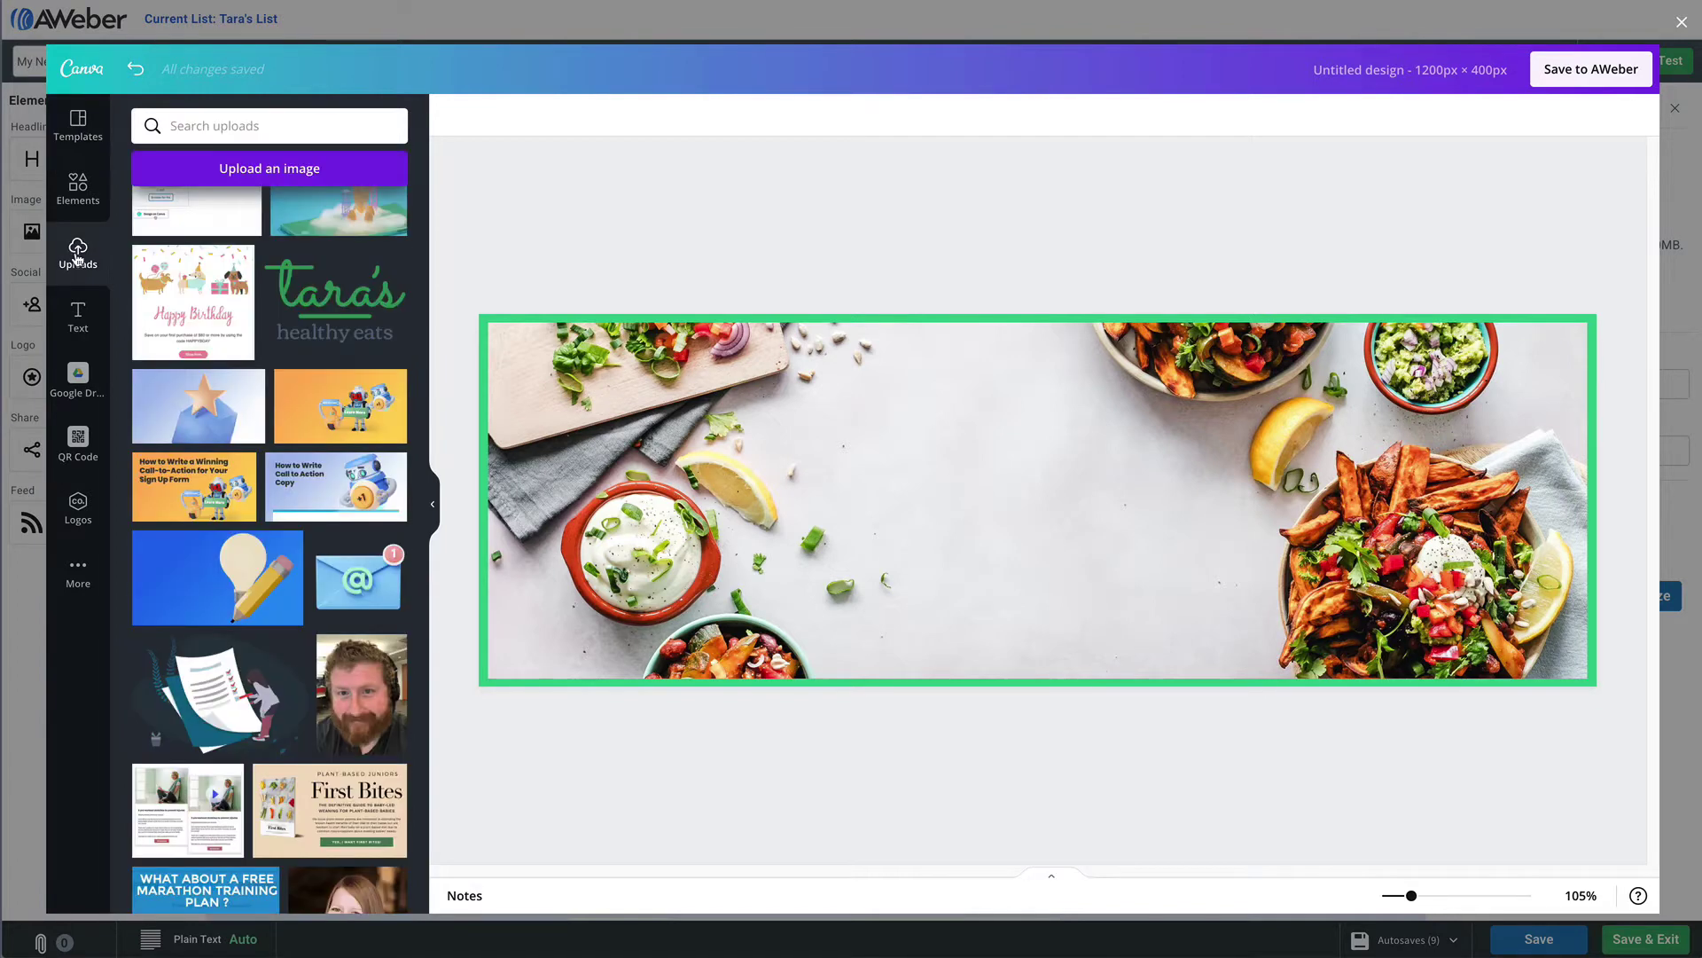
left_click(344, 303)
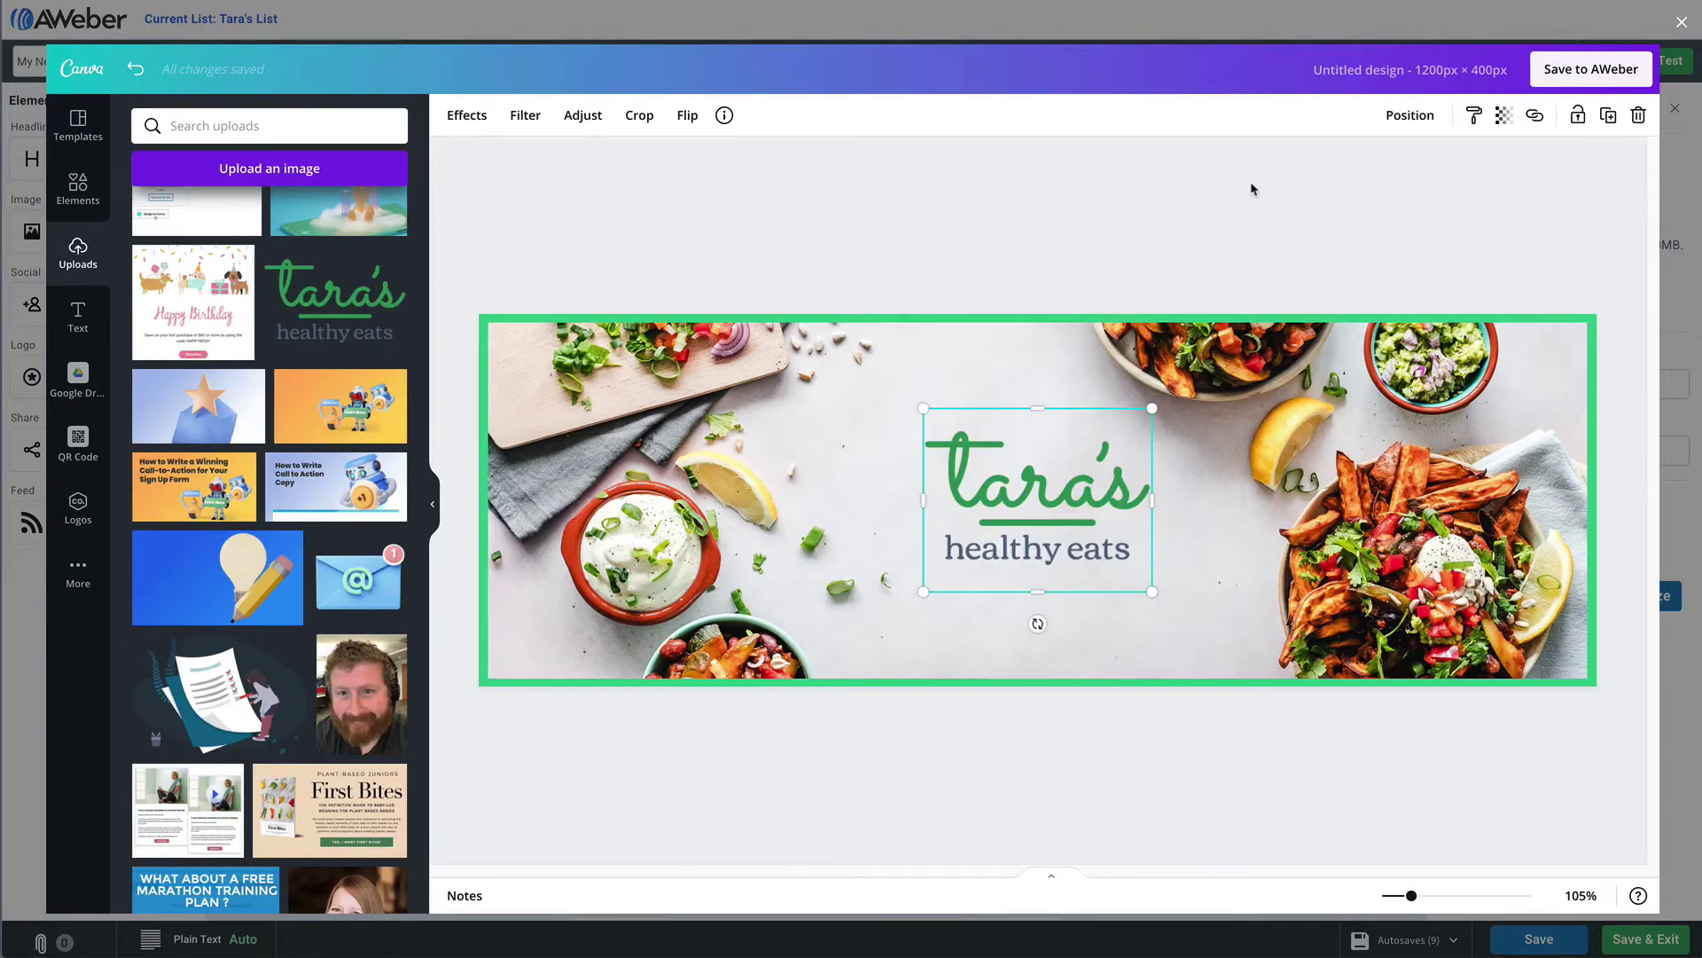
left_click_drag(1153, 408, 1276, 305)
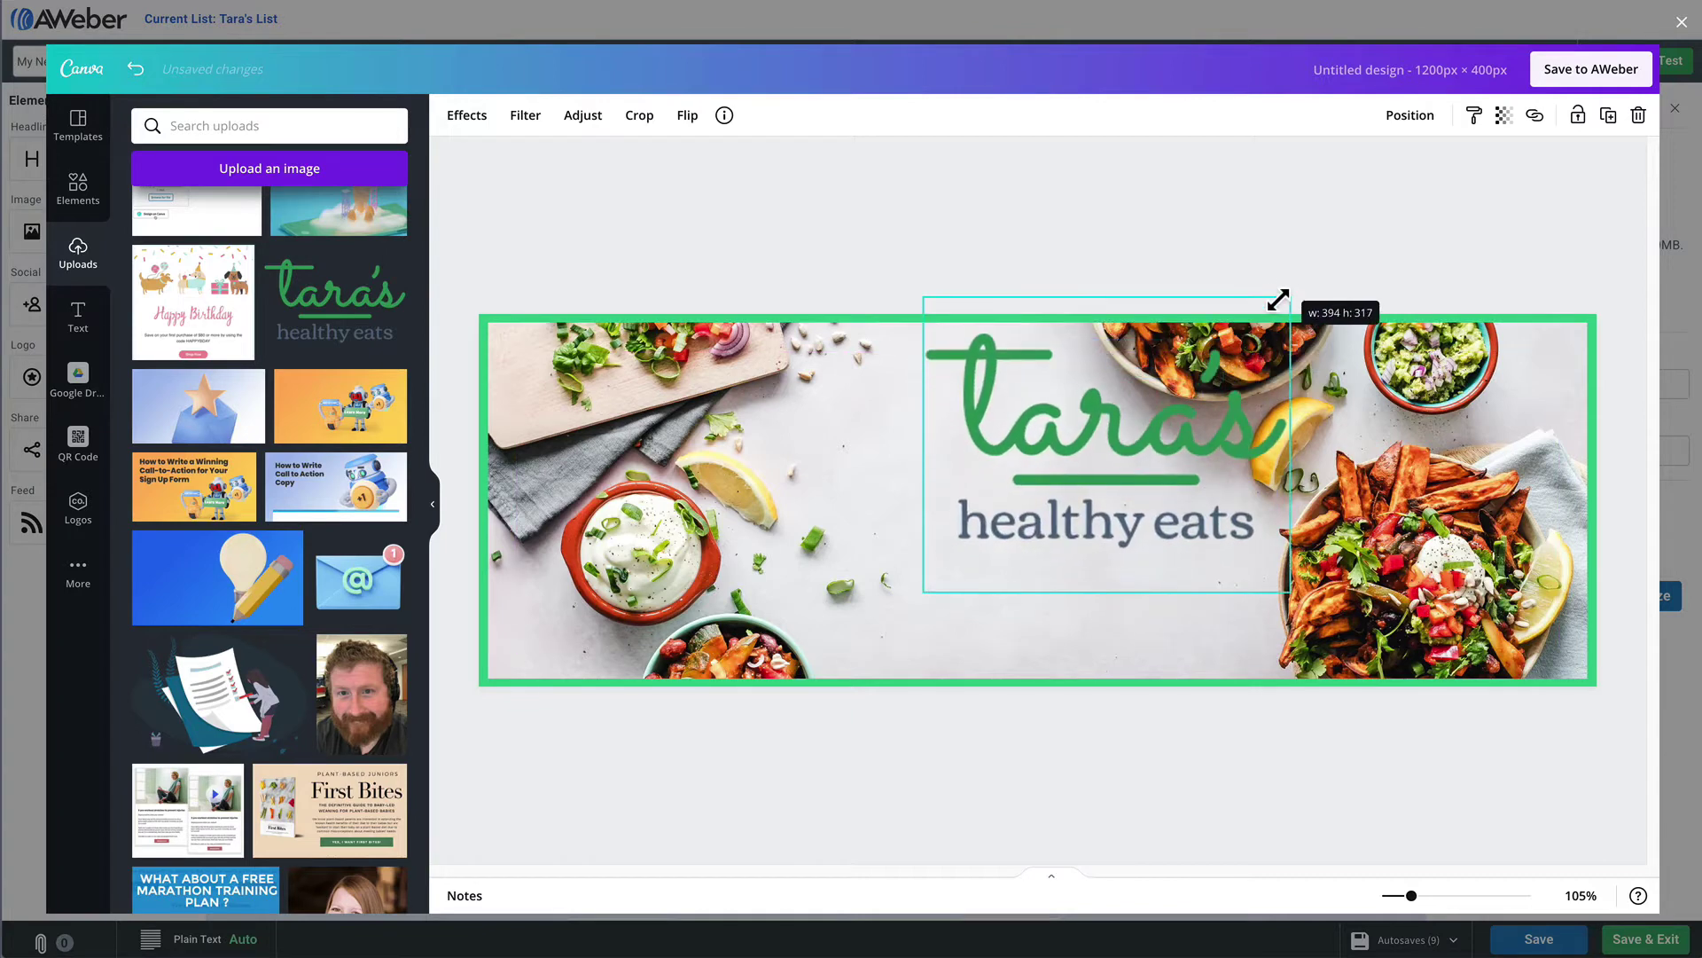
left_click_drag(1184, 437, 1099, 492)
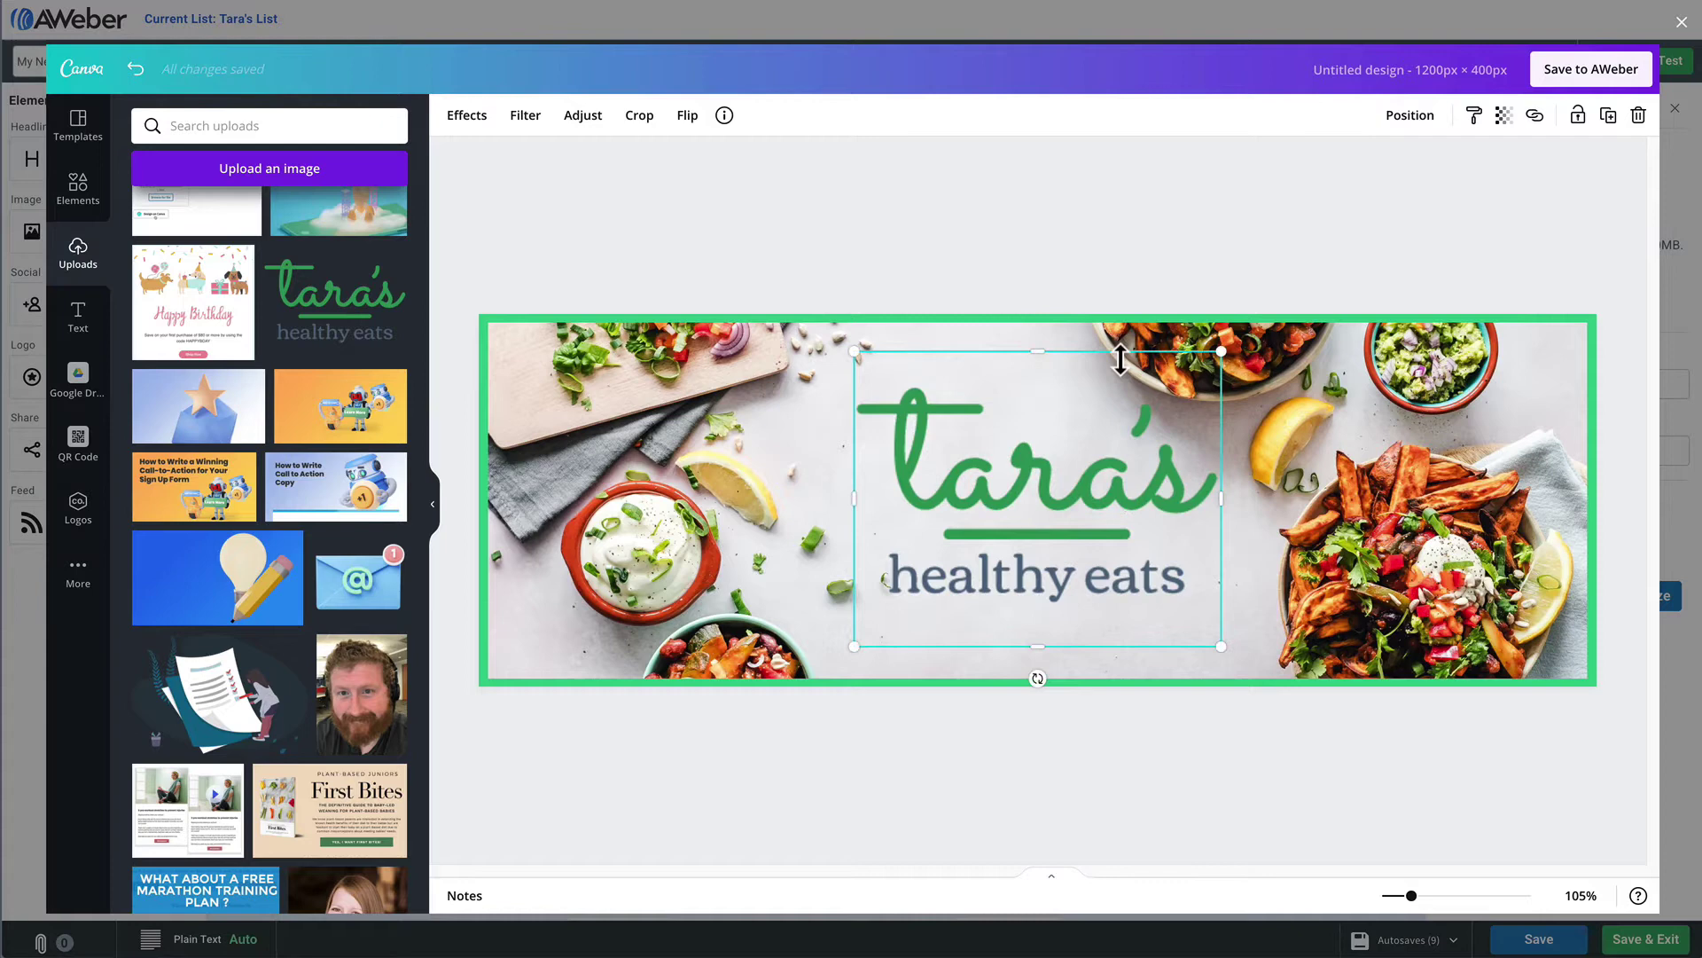
left_click(1135, 276)
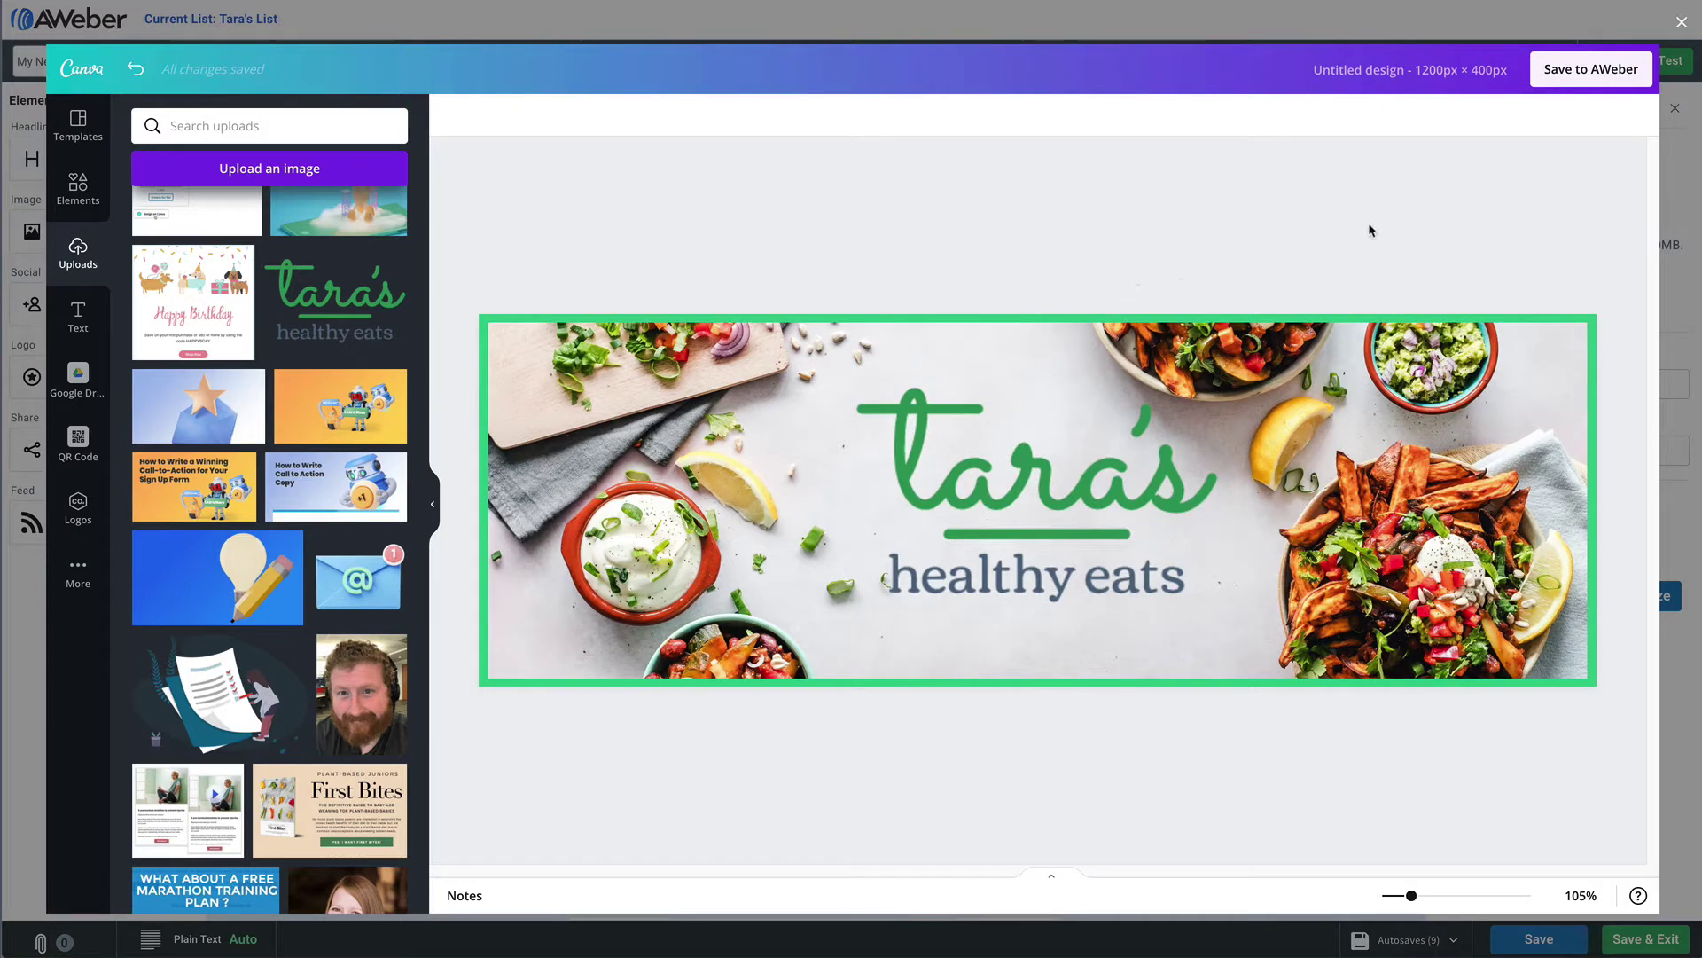
- Save the banner to AWeber so it replaces the email's logo placeholder
left_click(1600, 78)
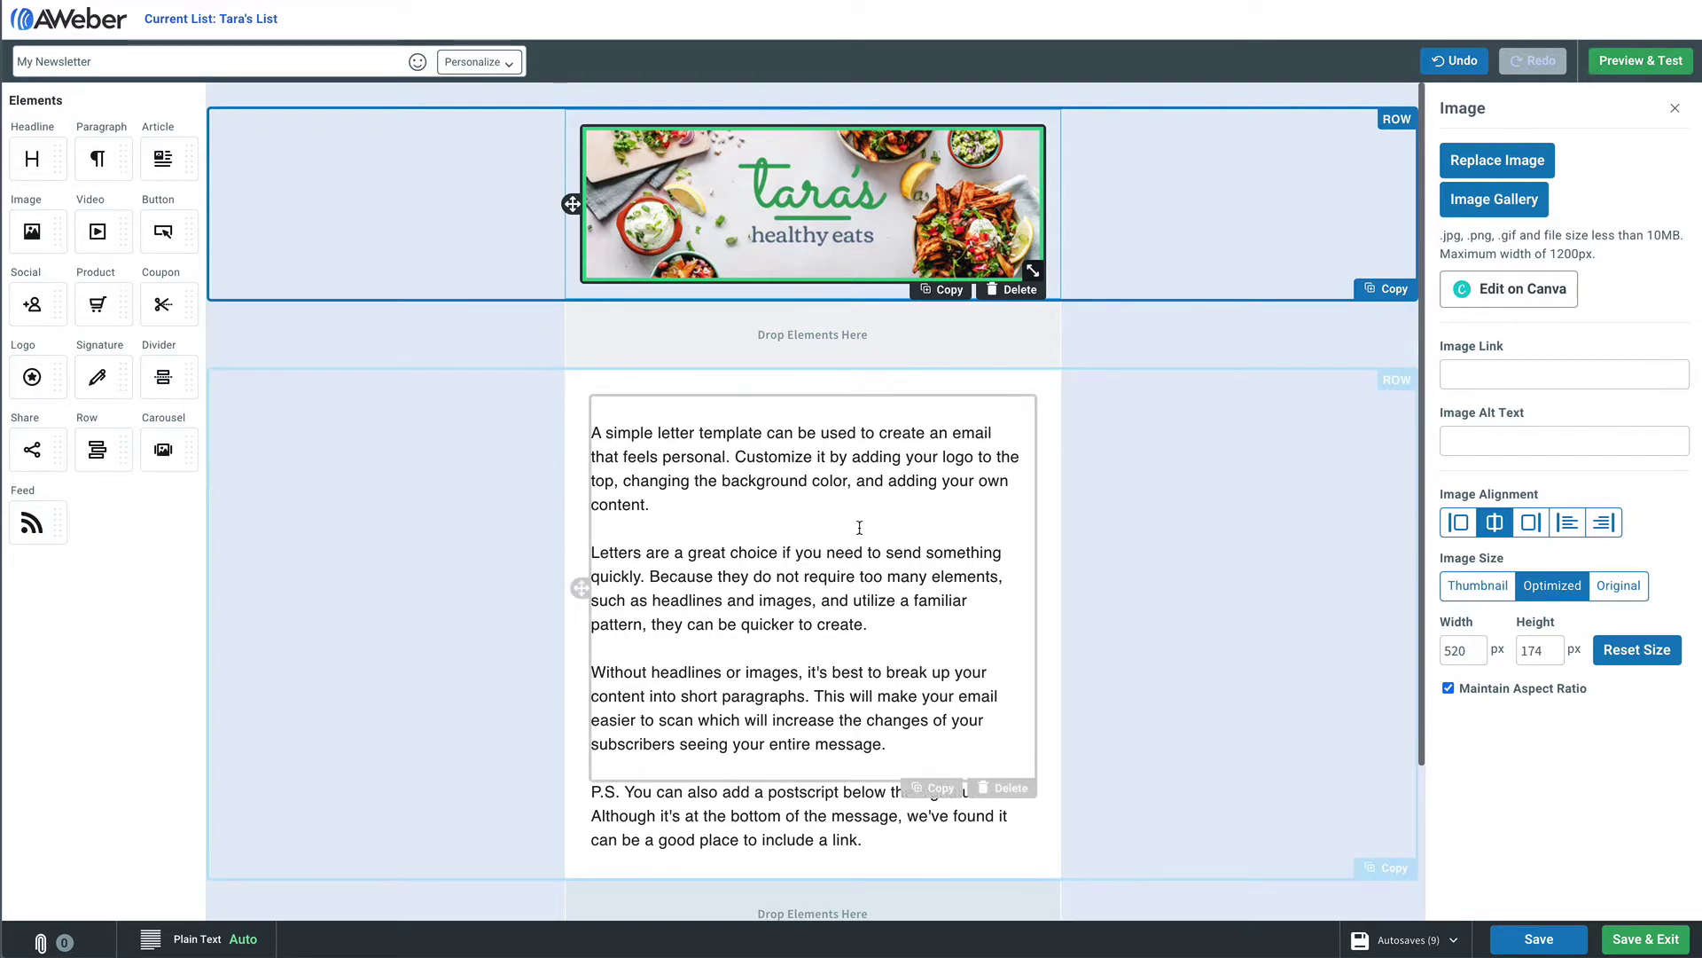
- Insert an Image block above the letter text and start a 1200 x 400 Canva Banner for it
left_click_drag(32, 232, 636, 552)
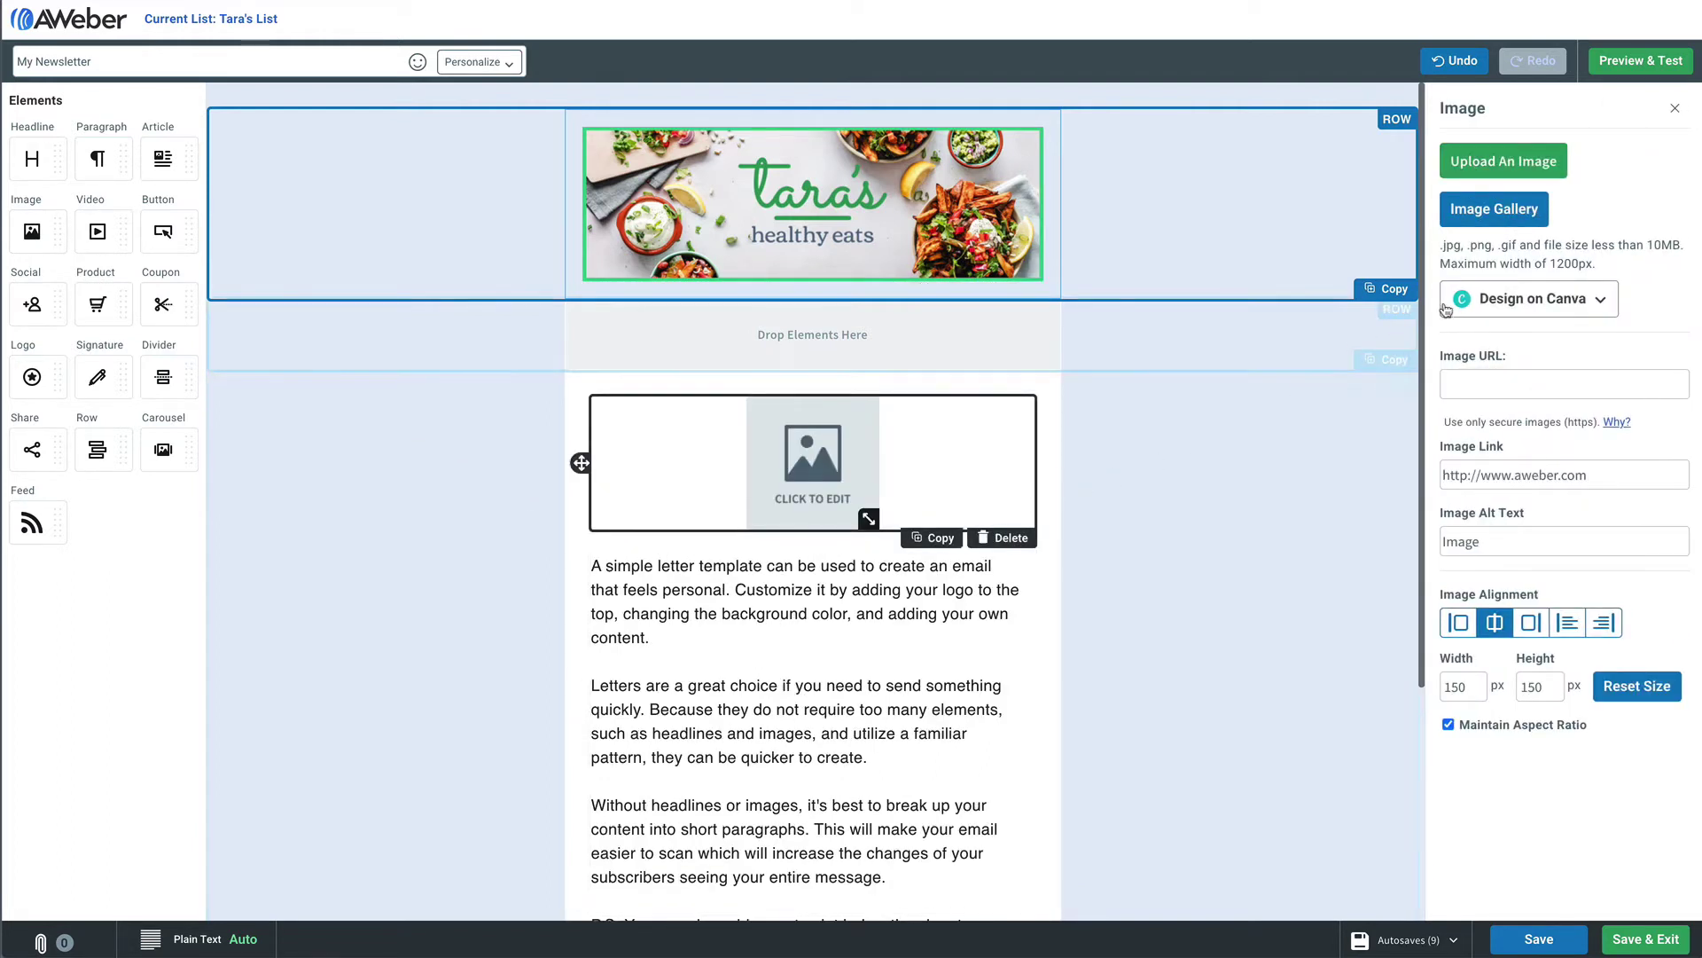
left_click(1601, 305)
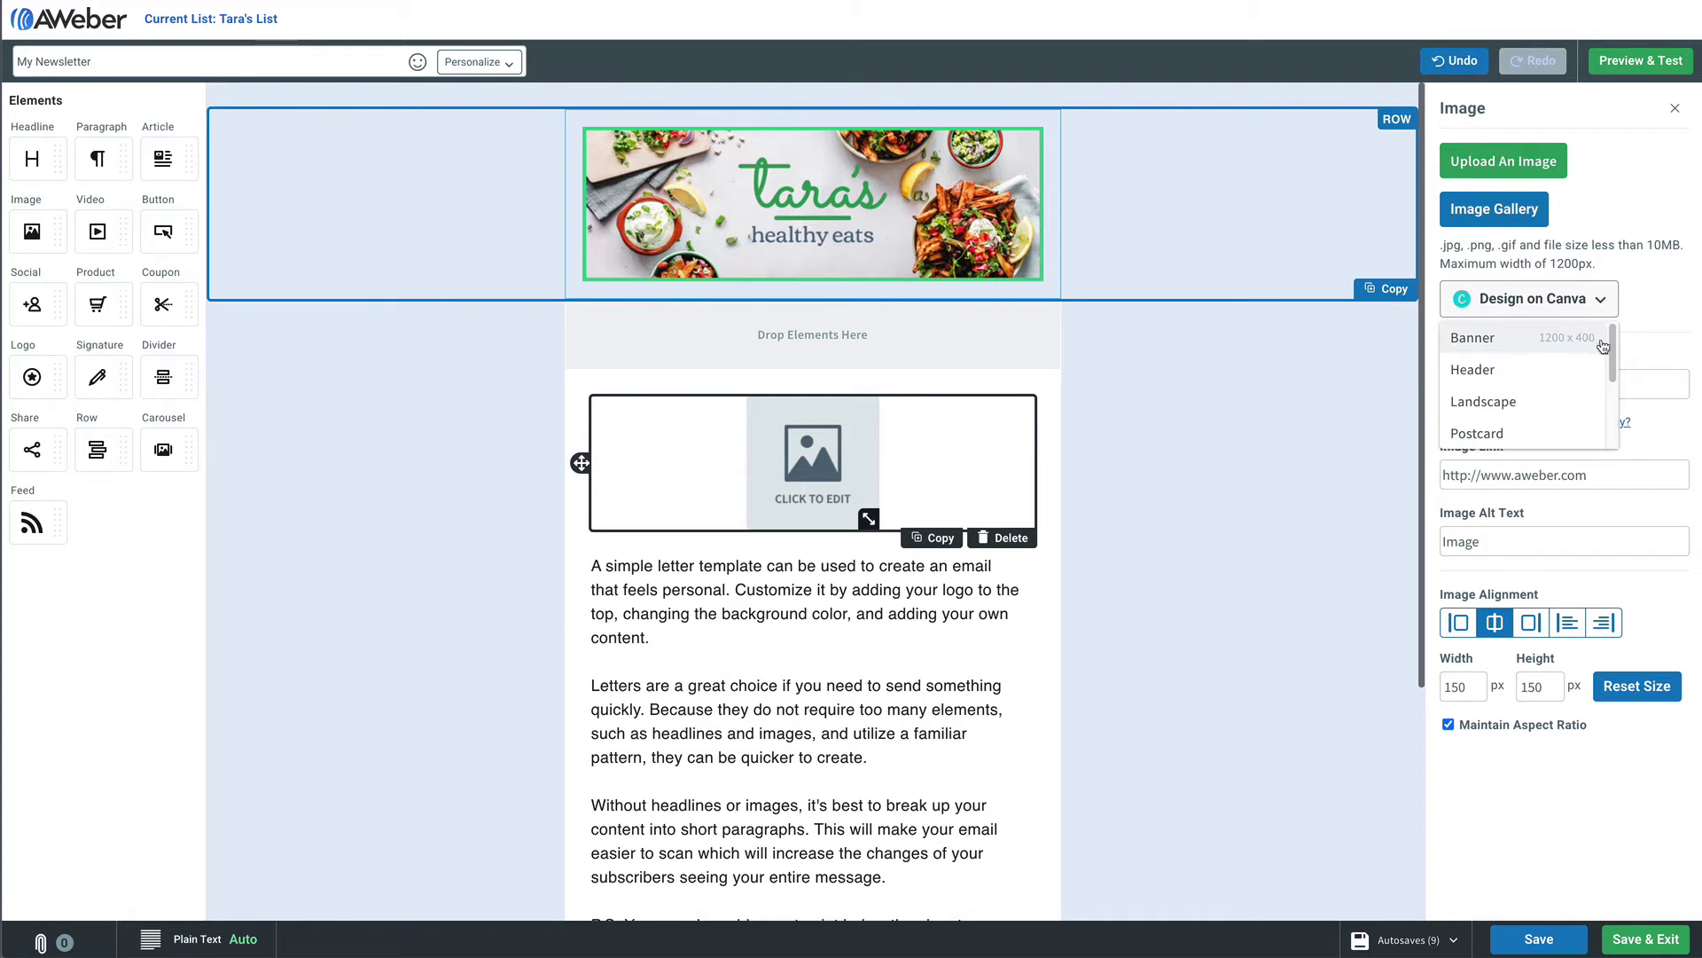
mouse_move(1612, 350)
left_mouse_down()
mouse_move(1611, 419)
mouse_move(1612, 350)
left_mouse_up()
left_click(1579, 338)
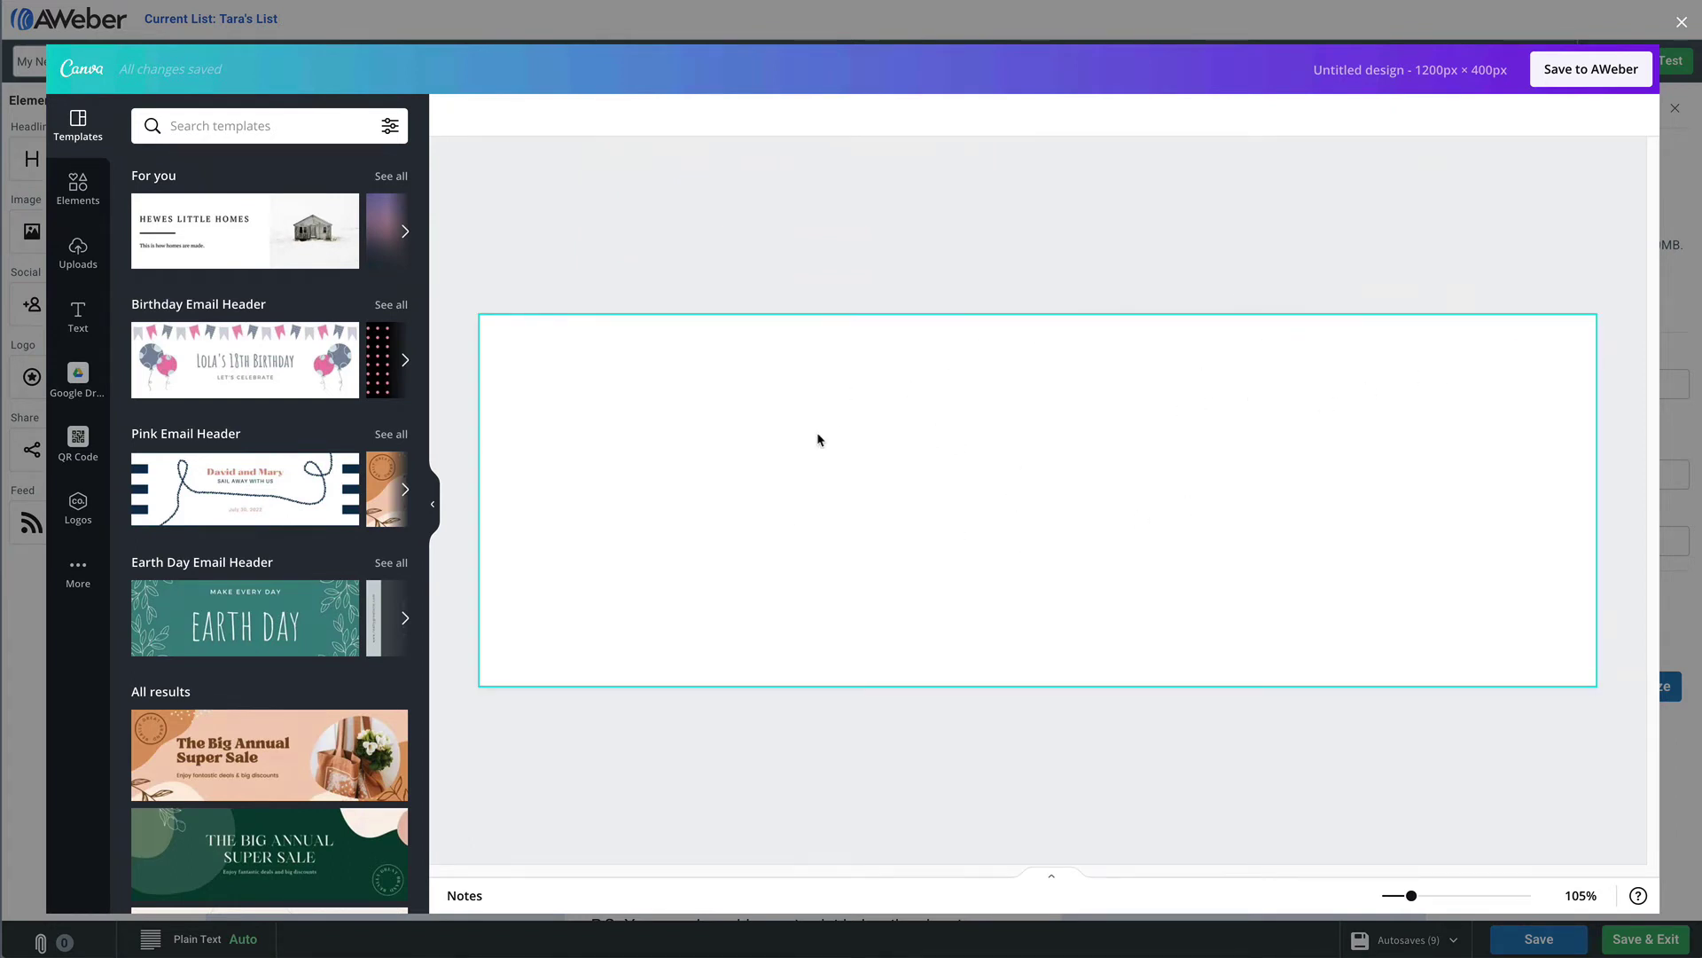
- Add the plate-and-cutlery graphic from an Elements search for food
left_click(78, 193)
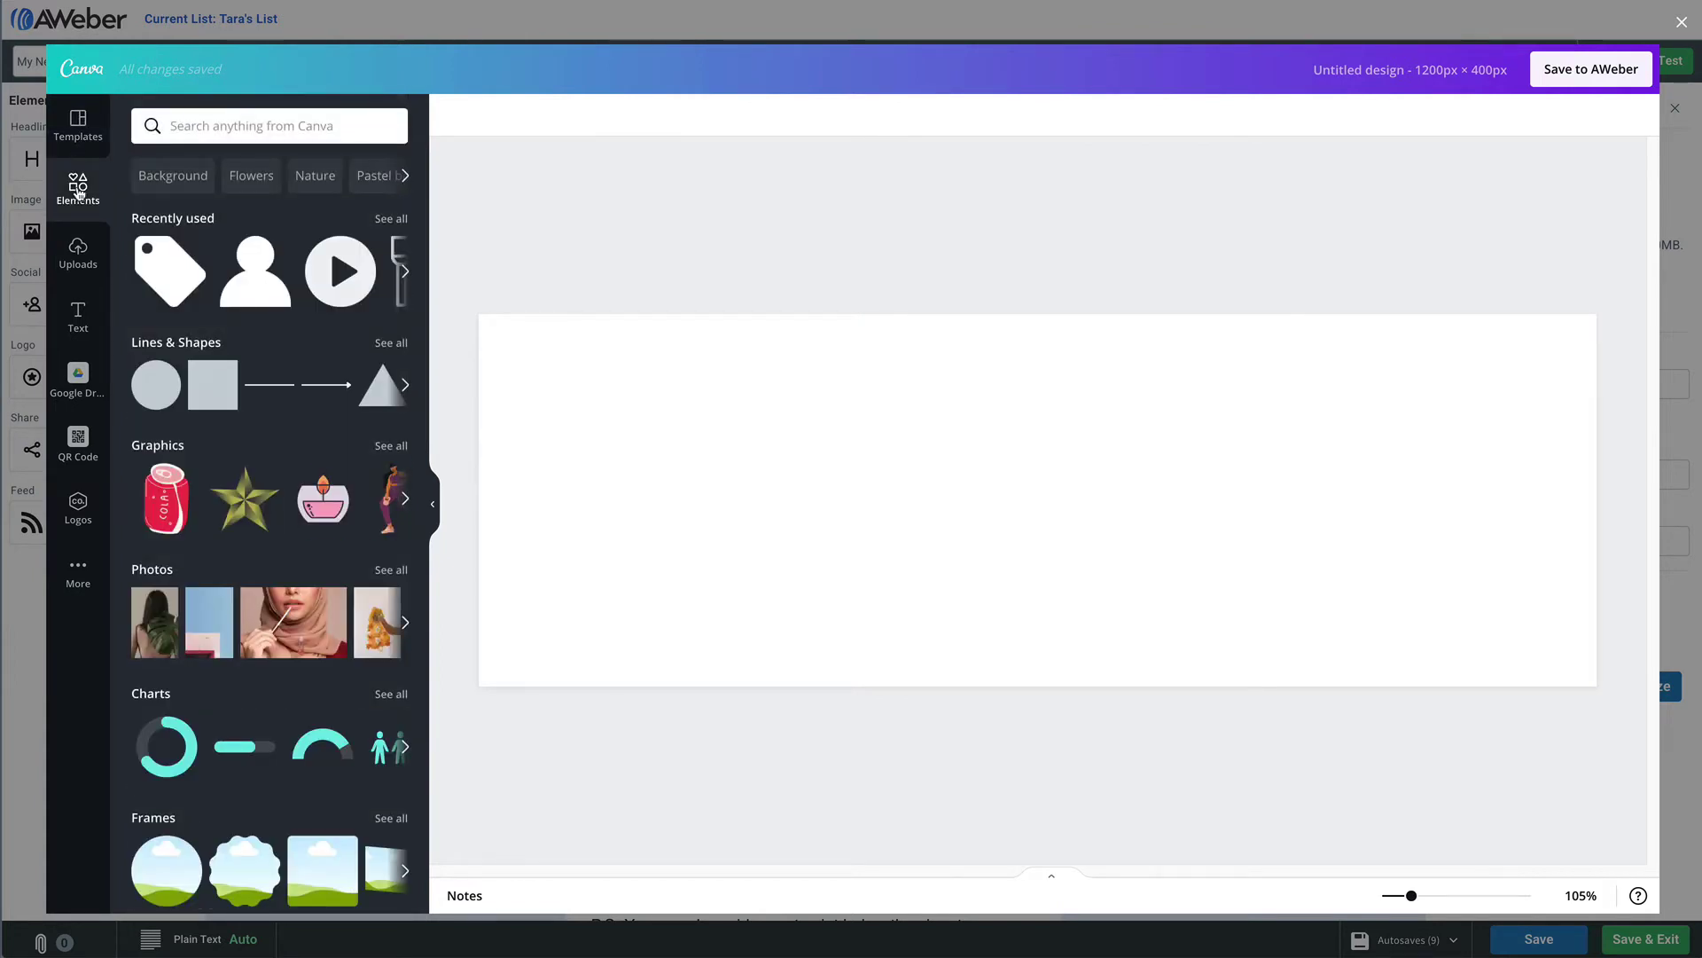
left_click(168, 126)
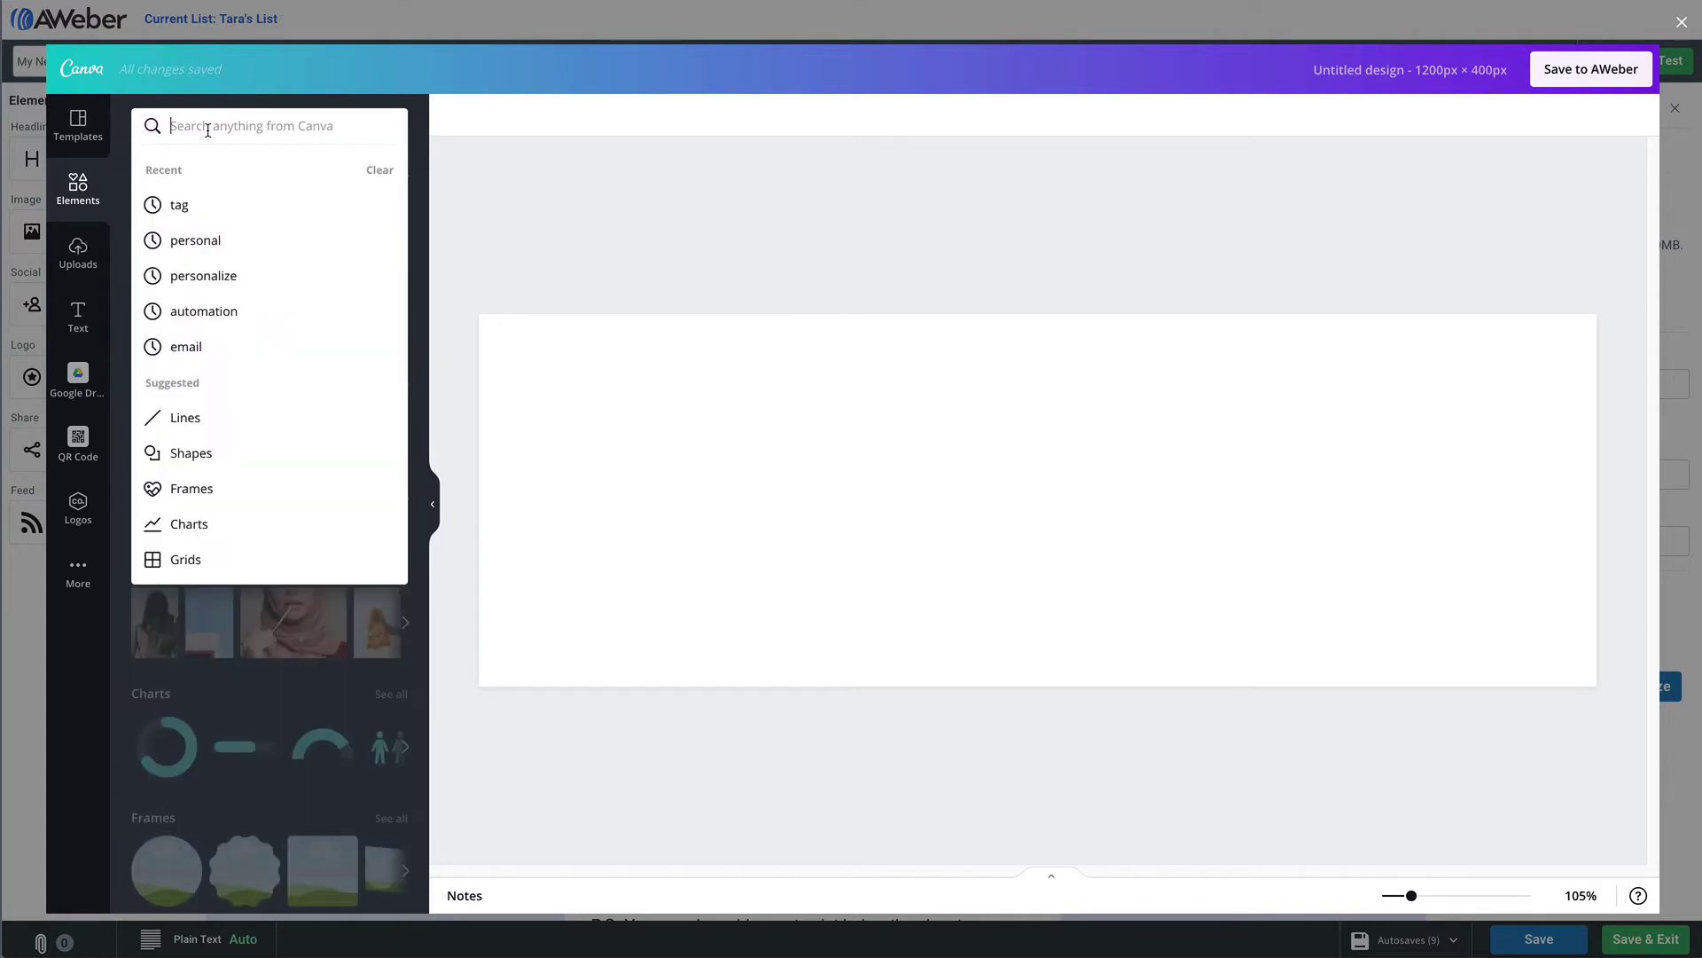
type("fooo")
left_click(184, 240)
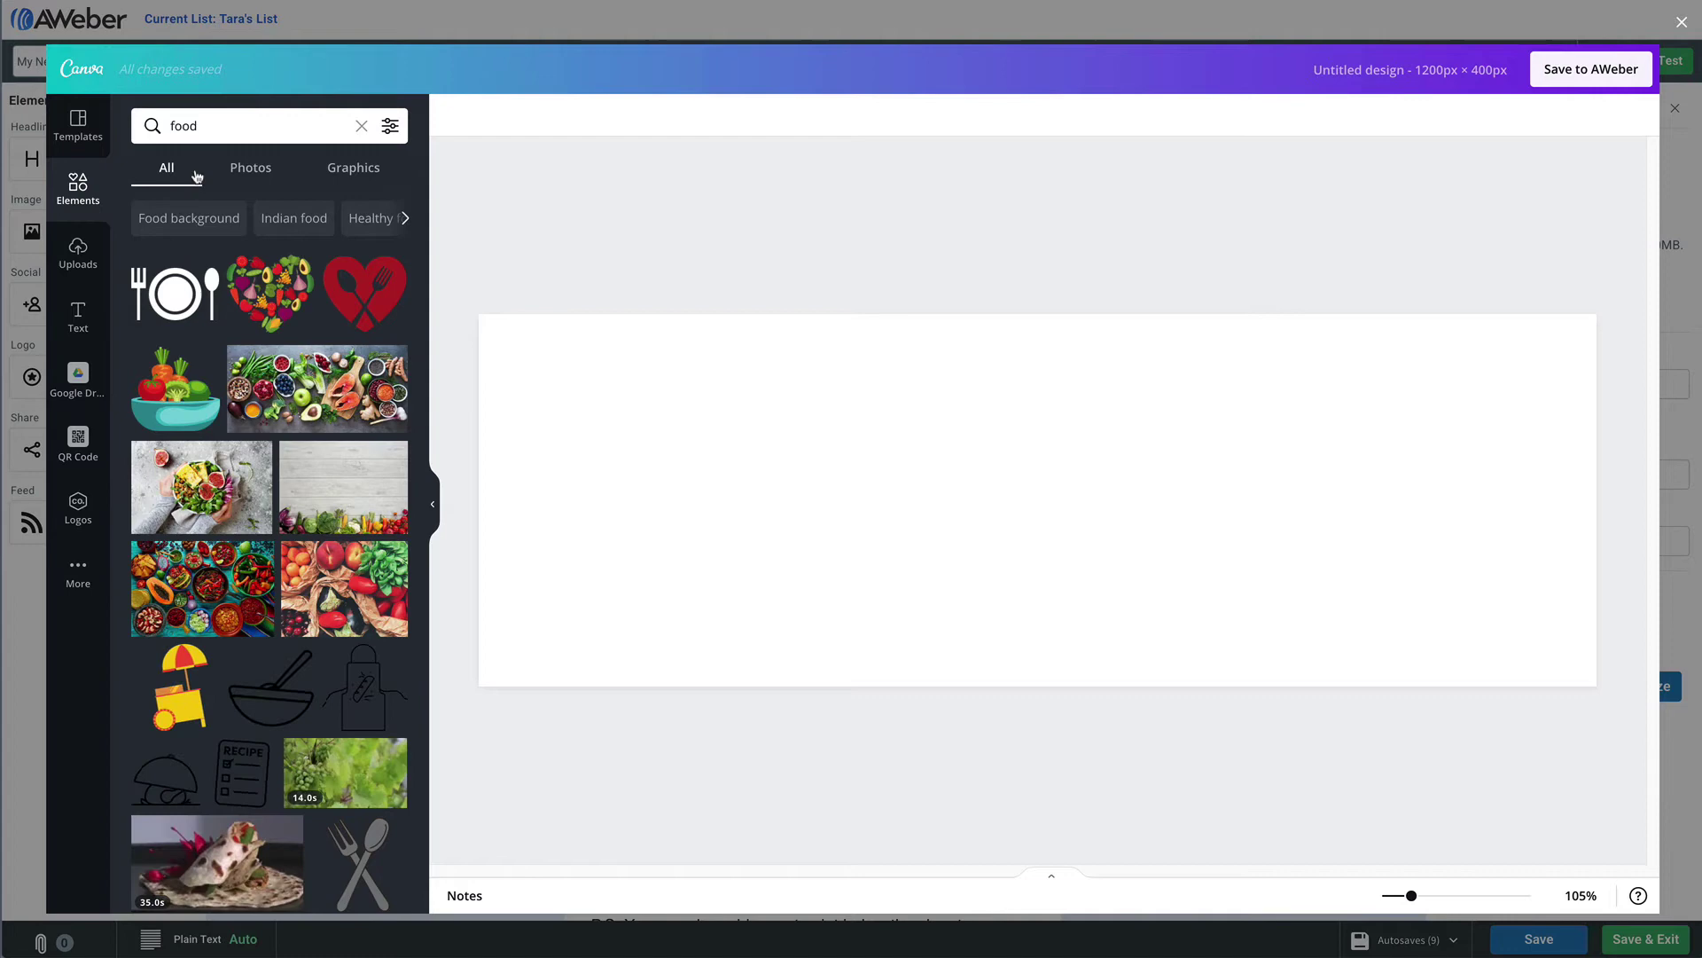
left_click(182, 290)
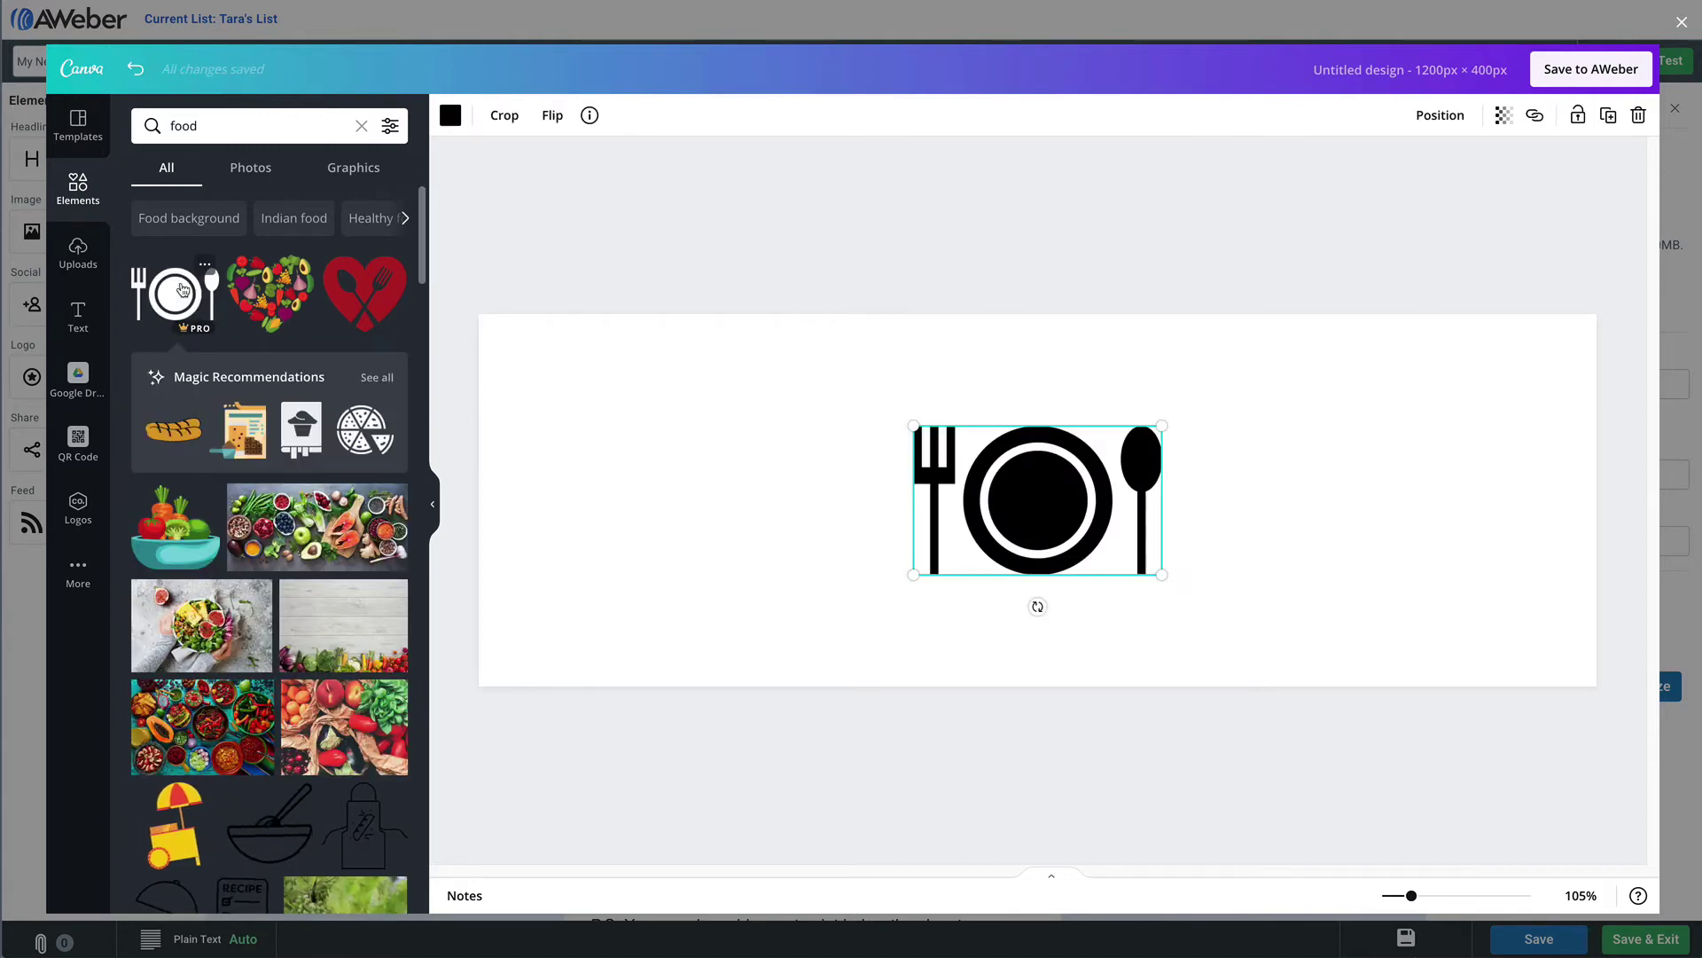
- Search the Elements library for garden graphics
left_click(197, 125)
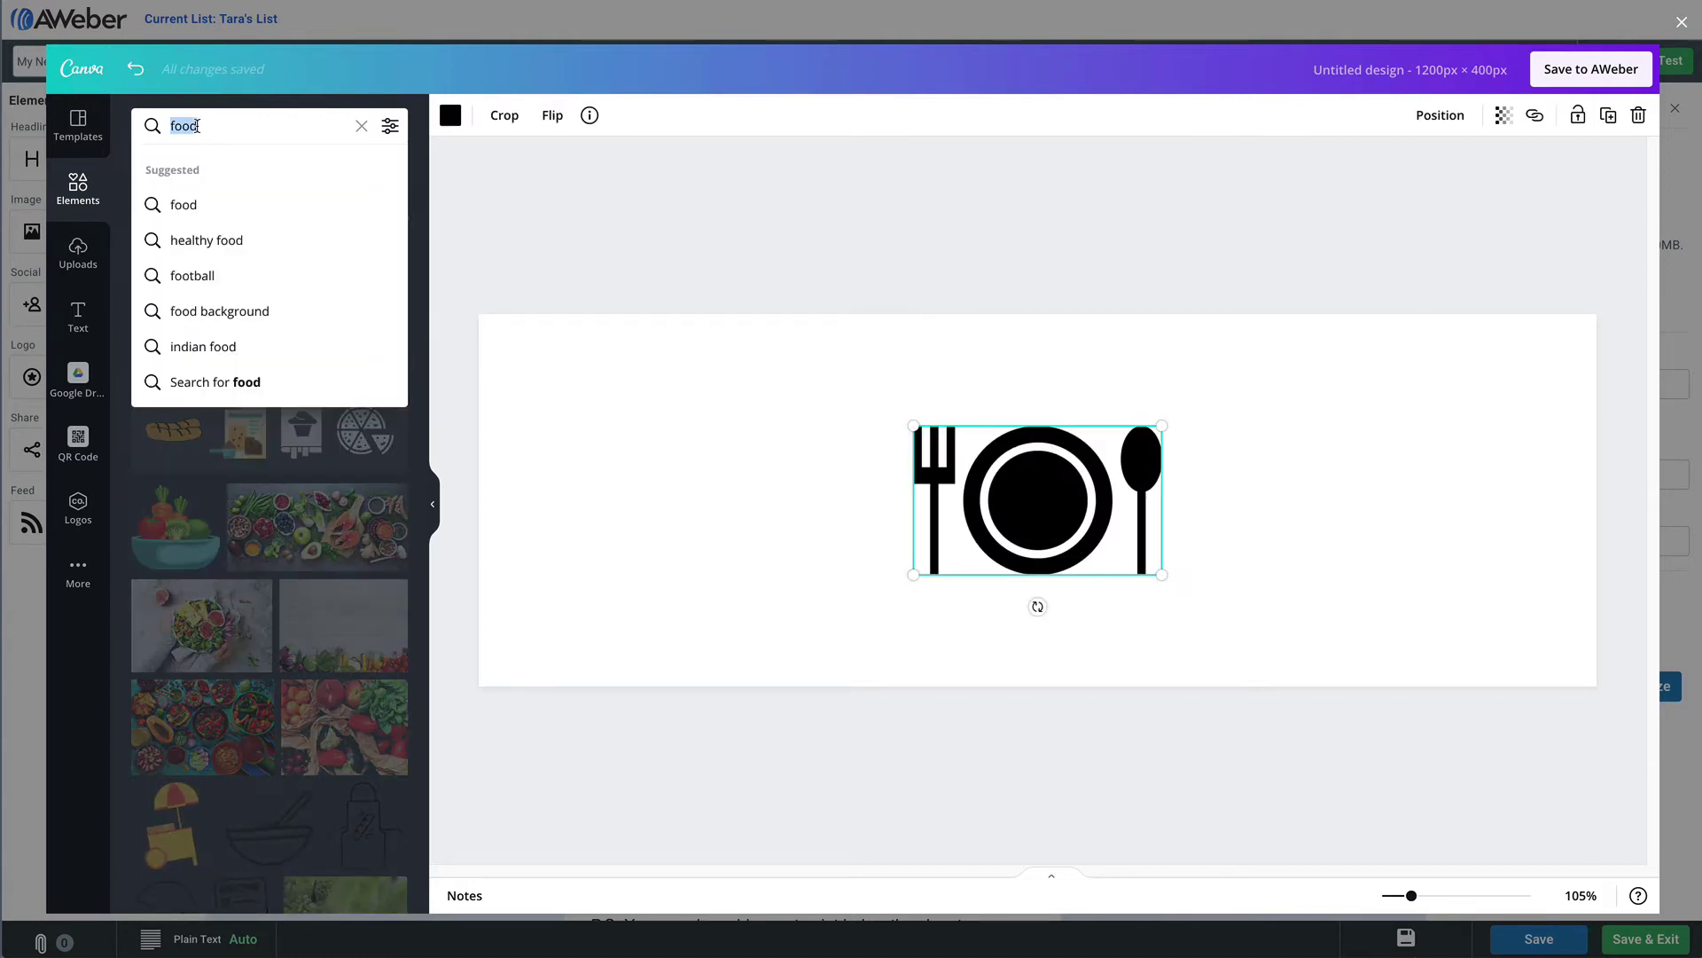
type("garden")
key("Return")
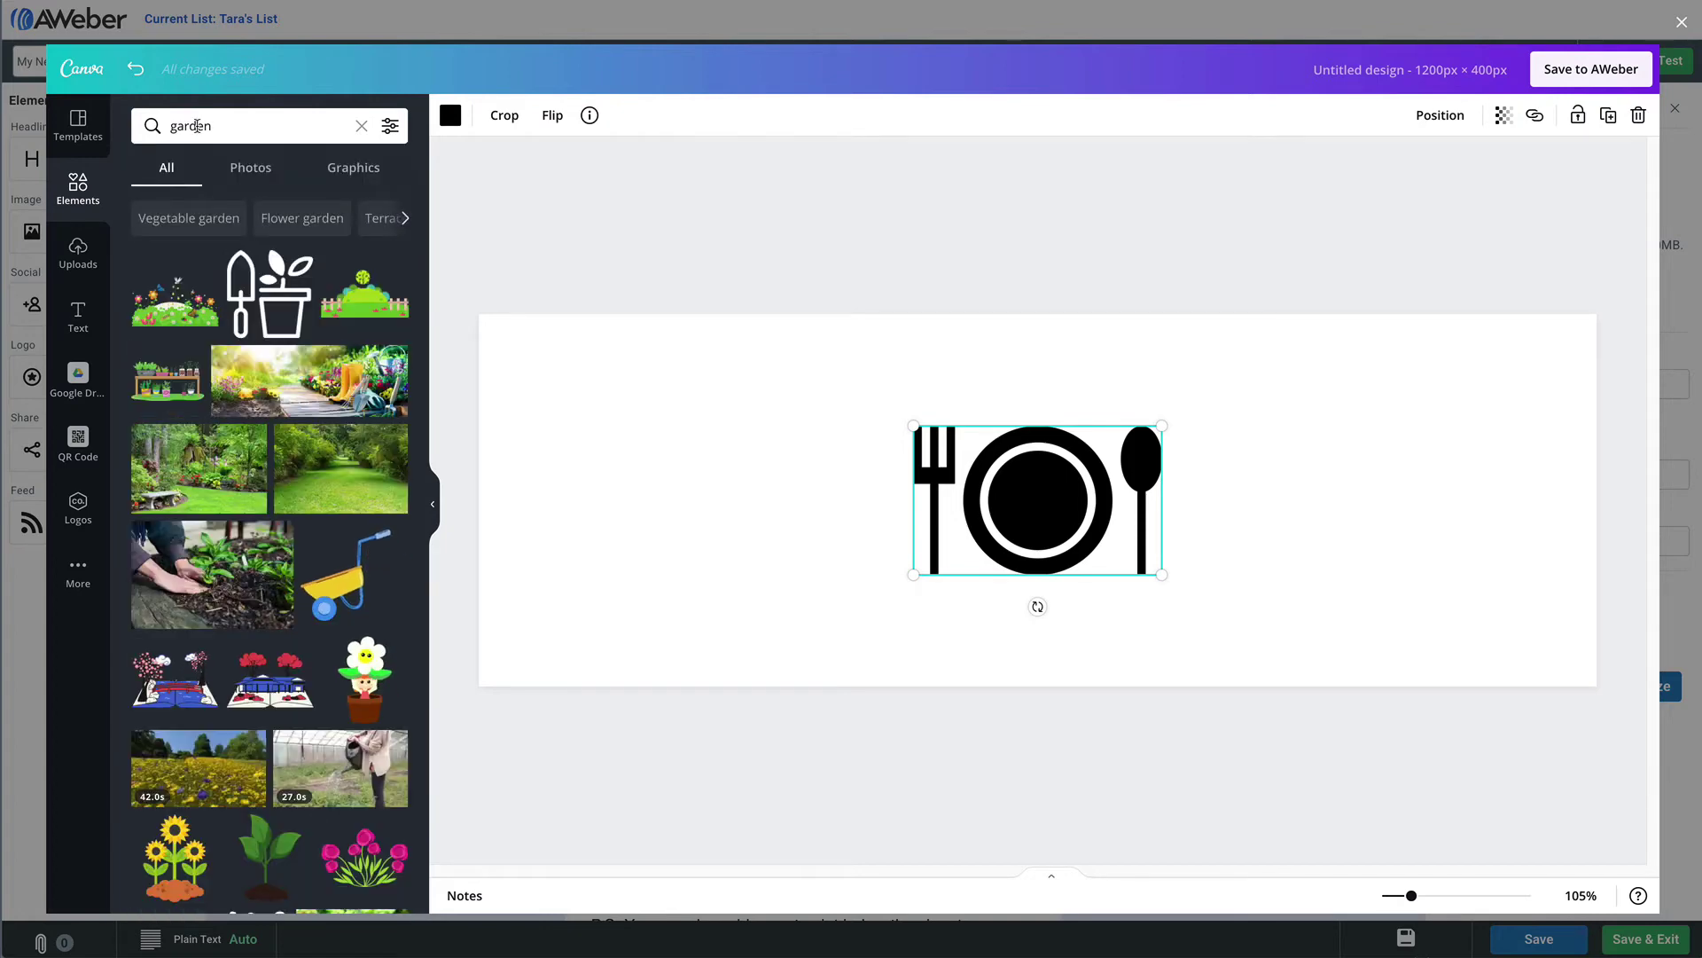
- Add the trowel-and-pot garden graphic, move it to the banner's left and enlarge it
left_click(249, 294)
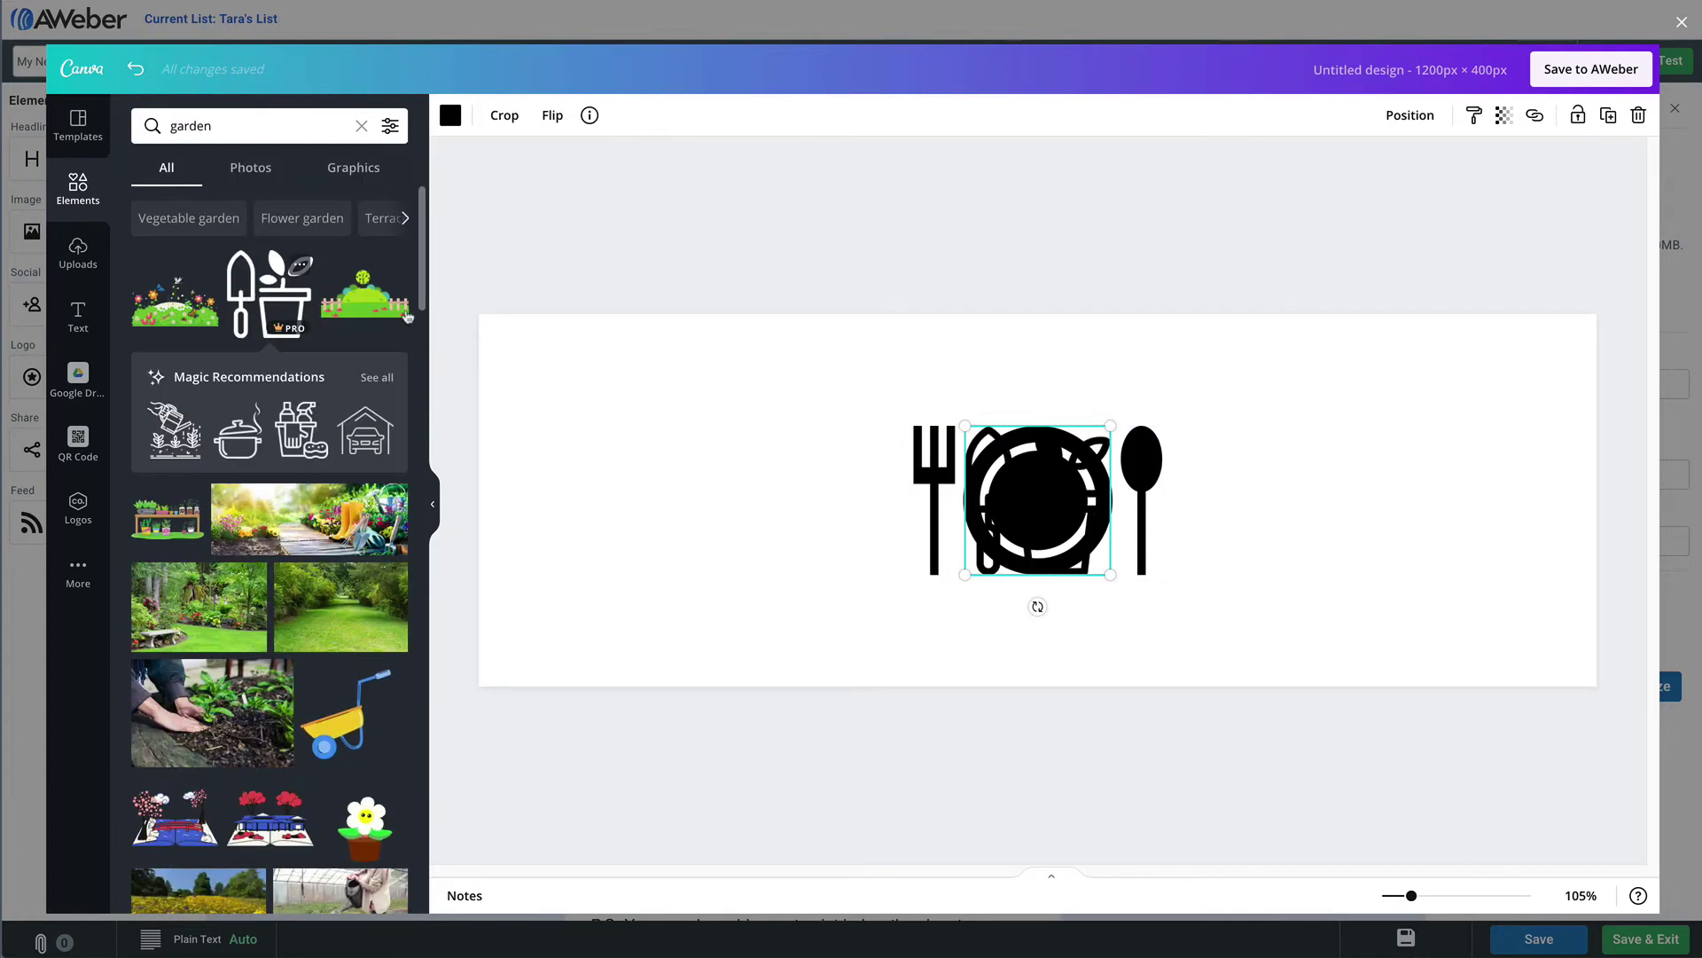
left_click_drag(1006, 474, 605, 475)
left_click_drag(713, 433, 802, 361)
left_click_drag(734, 452, 705, 498)
- Enlarge the plate graphic to 409 by 245 and move it to the banner's right
left_click(1032, 485)
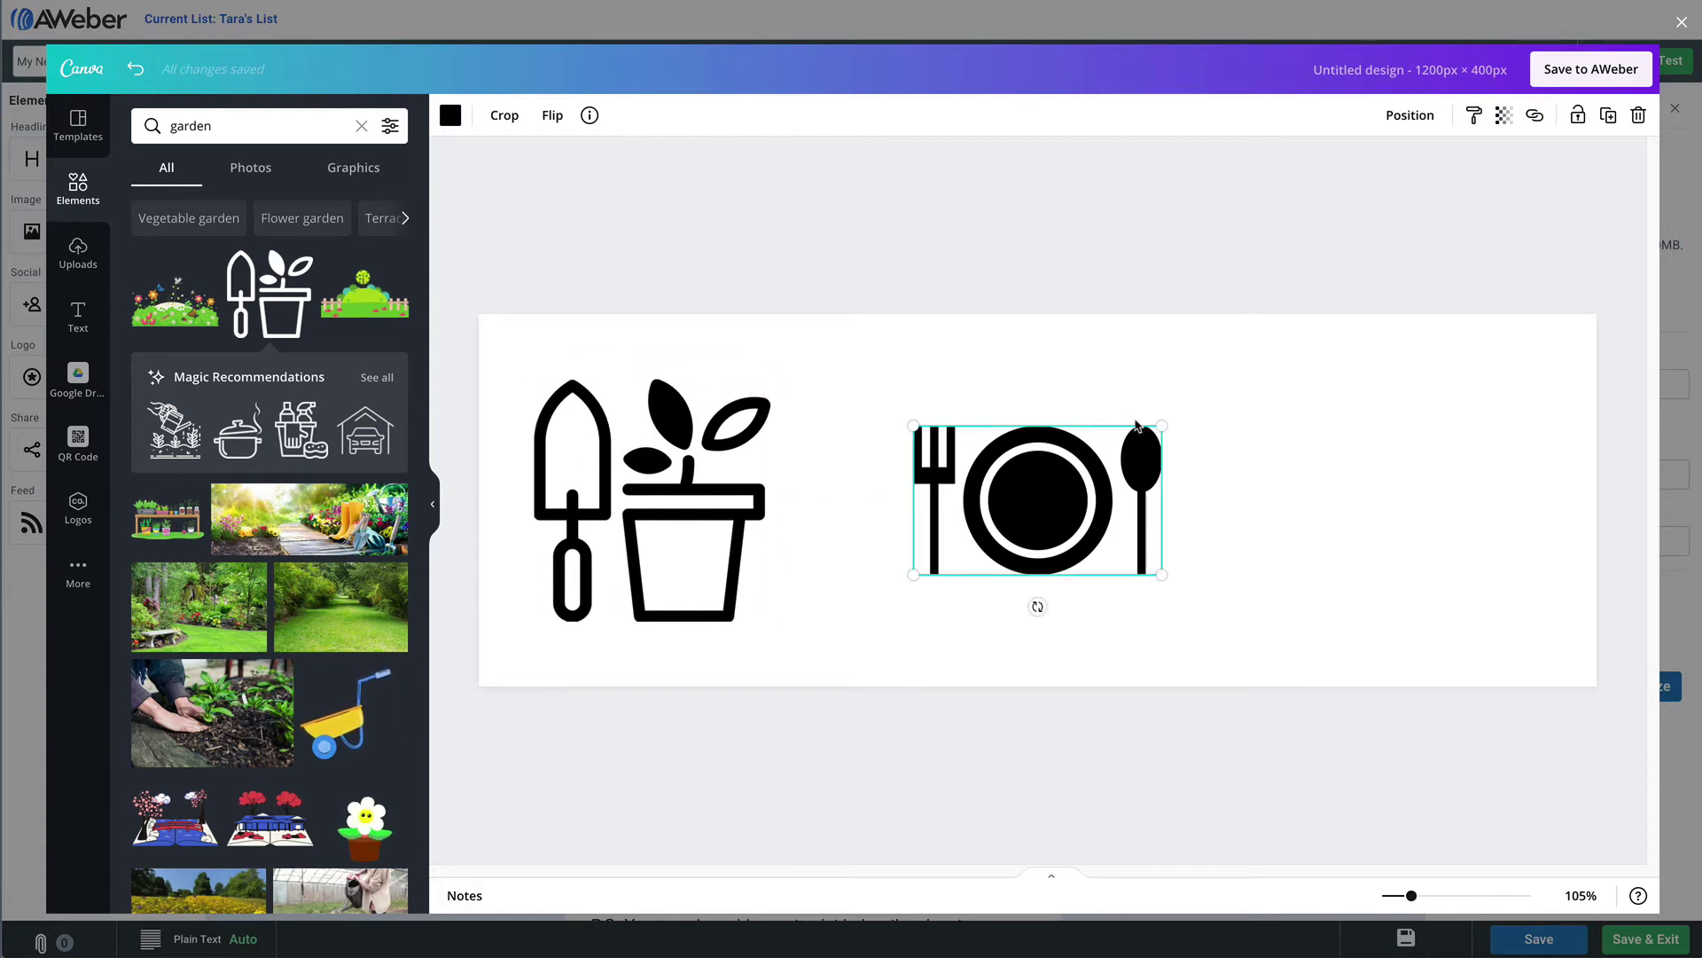
left_click_drag(1161, 425, 1288, 334)
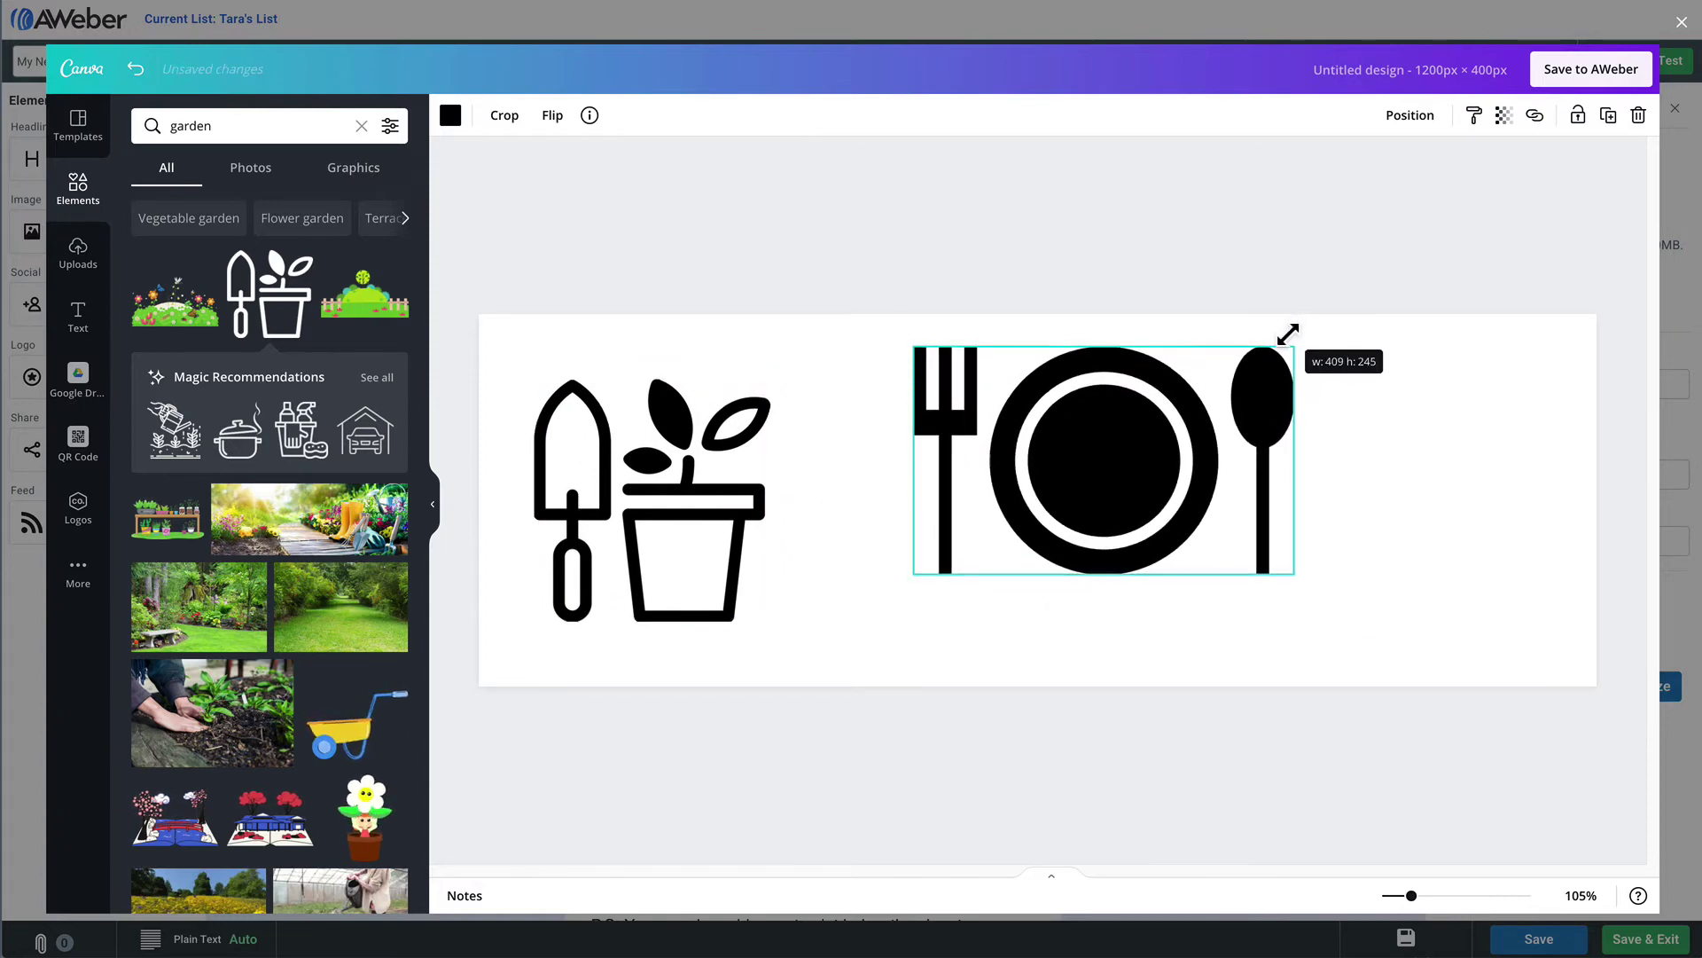
left_click_drag(1140, 445, 1387, 487)
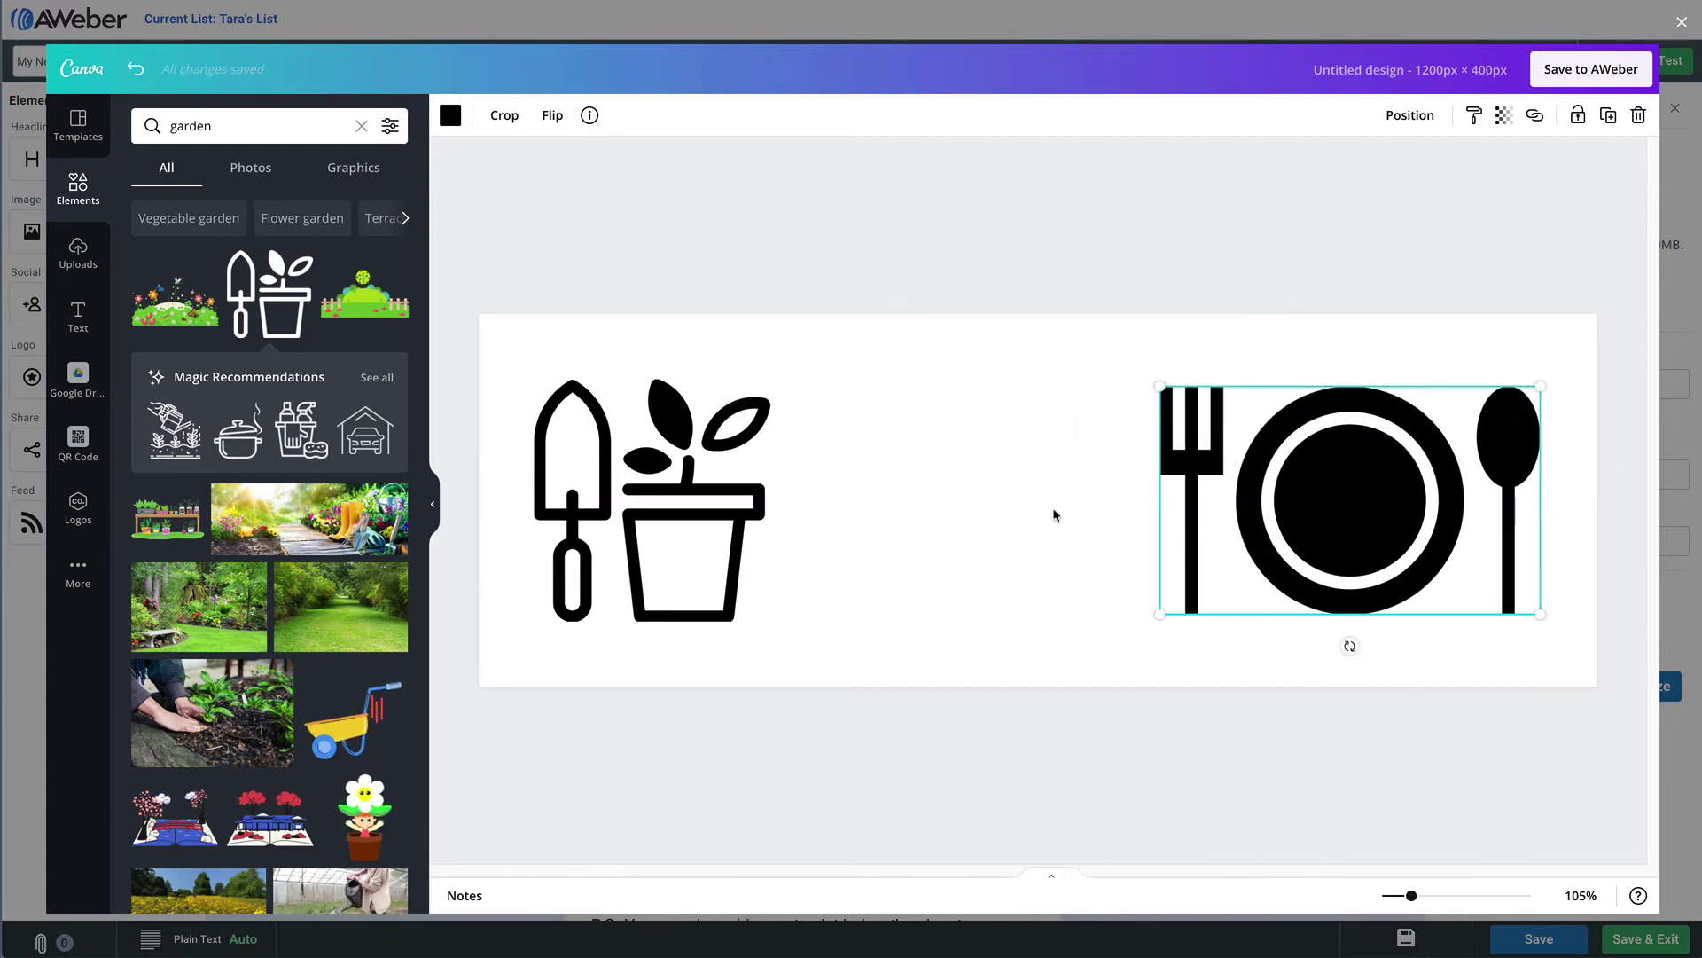
left_click(96, 324)
left_click(886, 462)
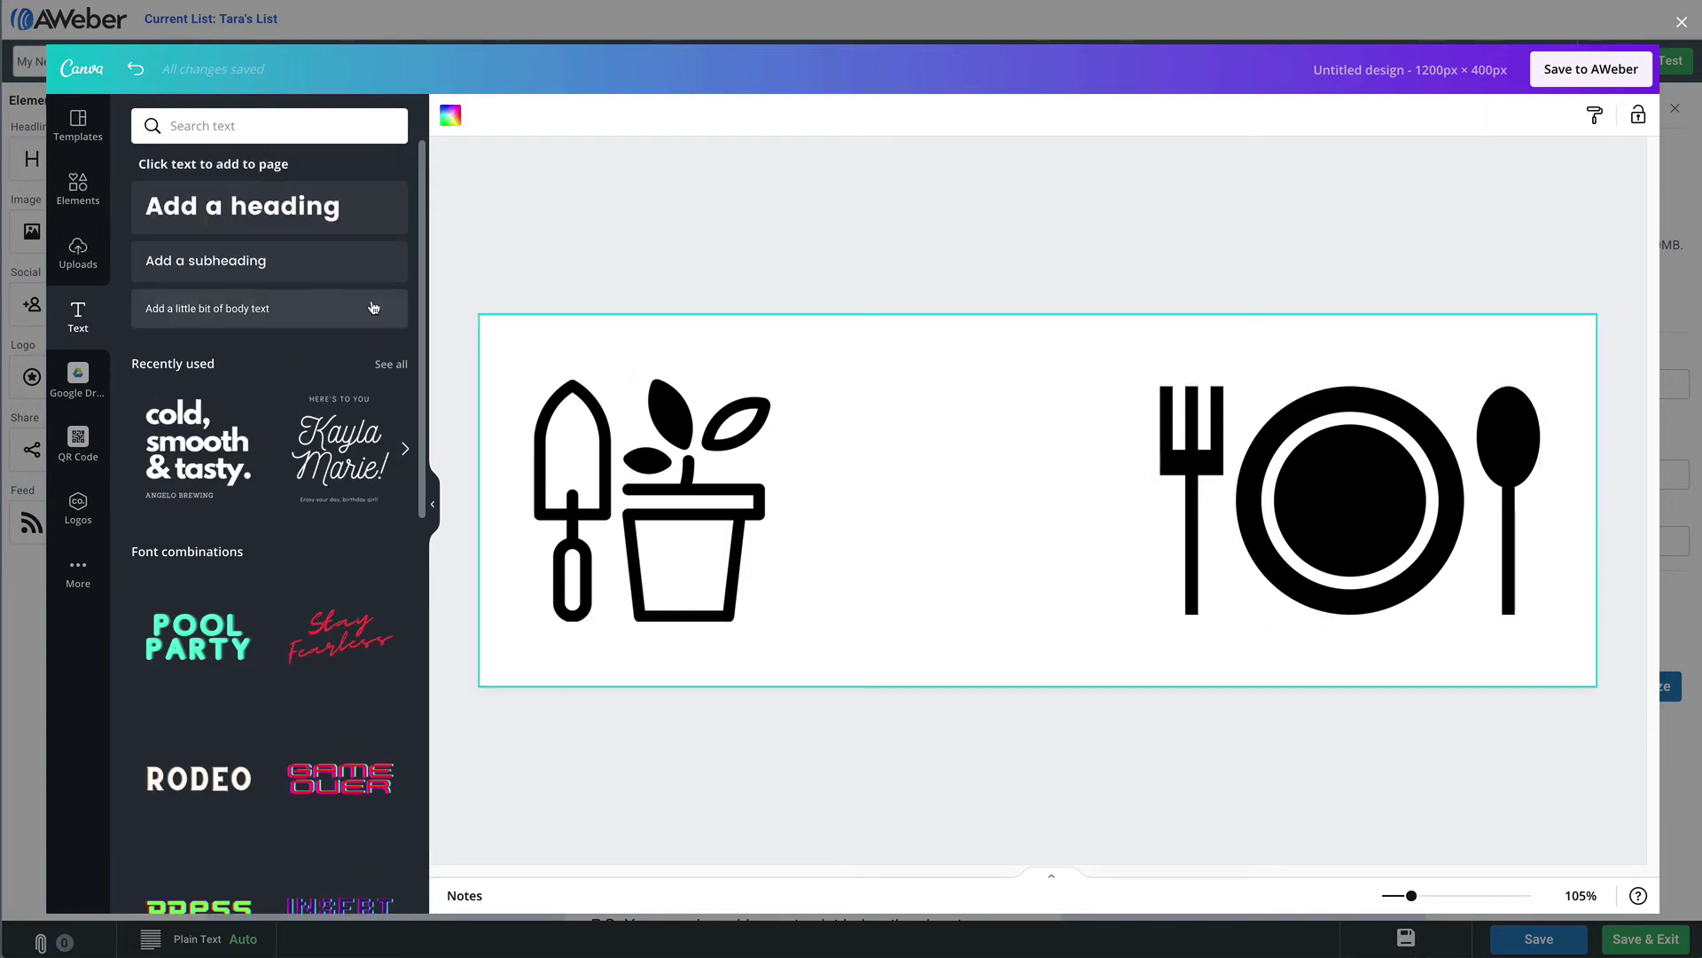
- Add a heading reading 'Garden to Table', with 'Table' wrapped onto a second line
left_click(275, 220)
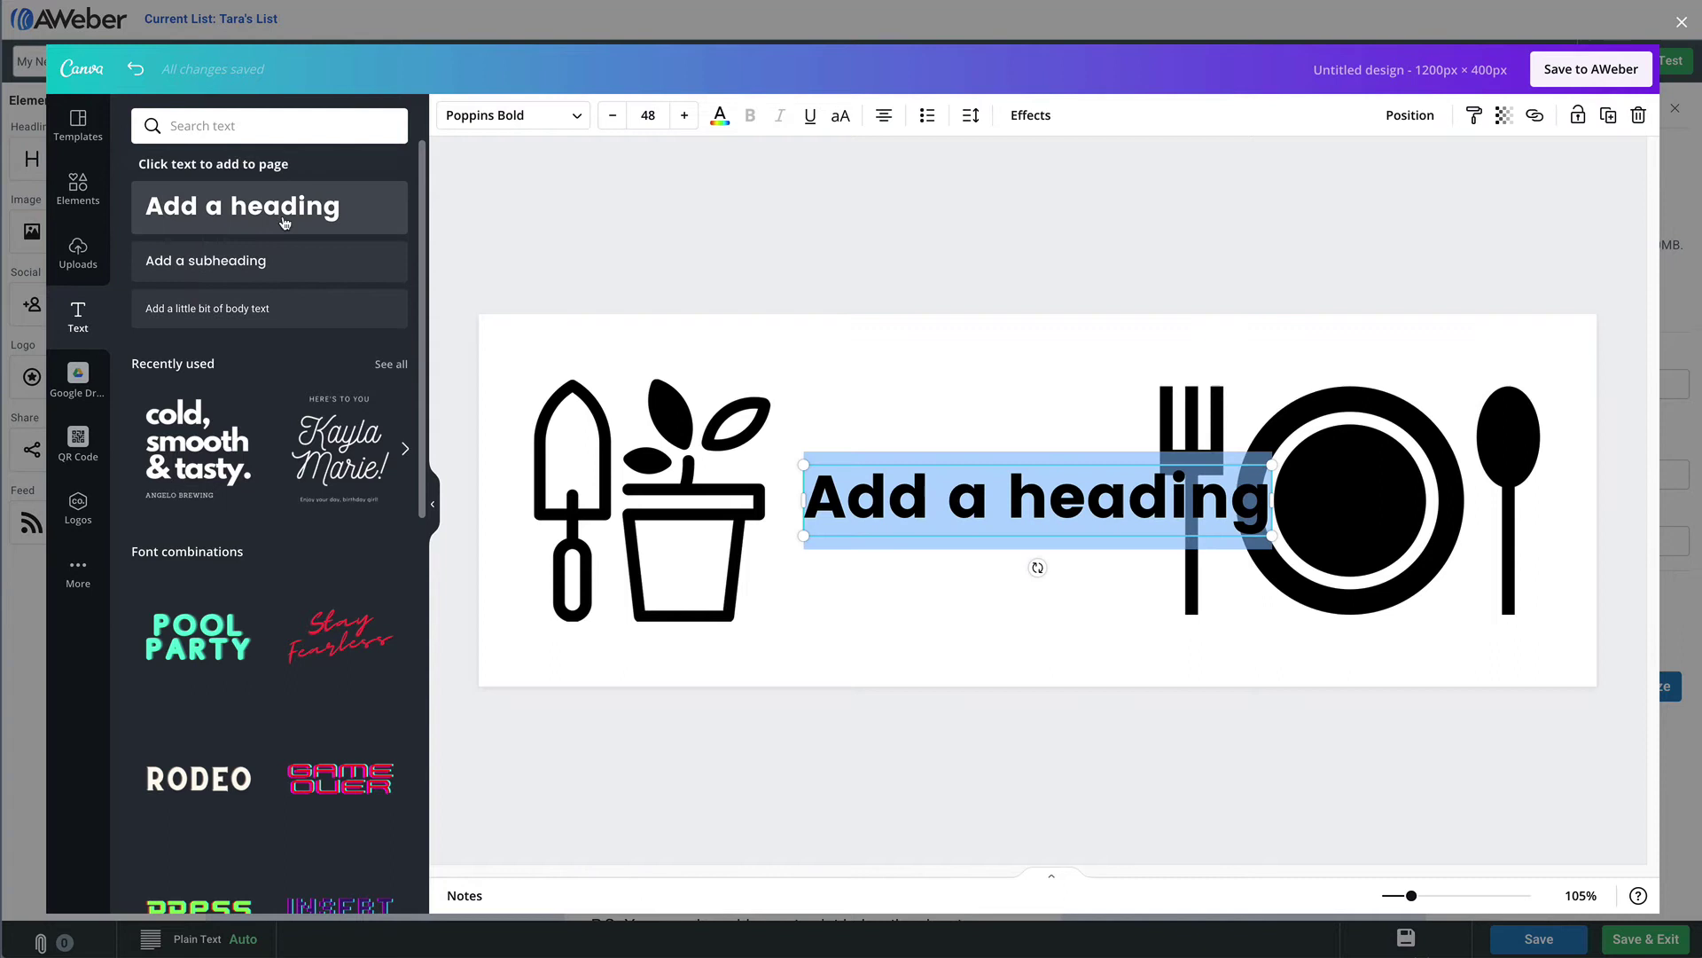
left_click(971, 497)
triple_click(971, 497)
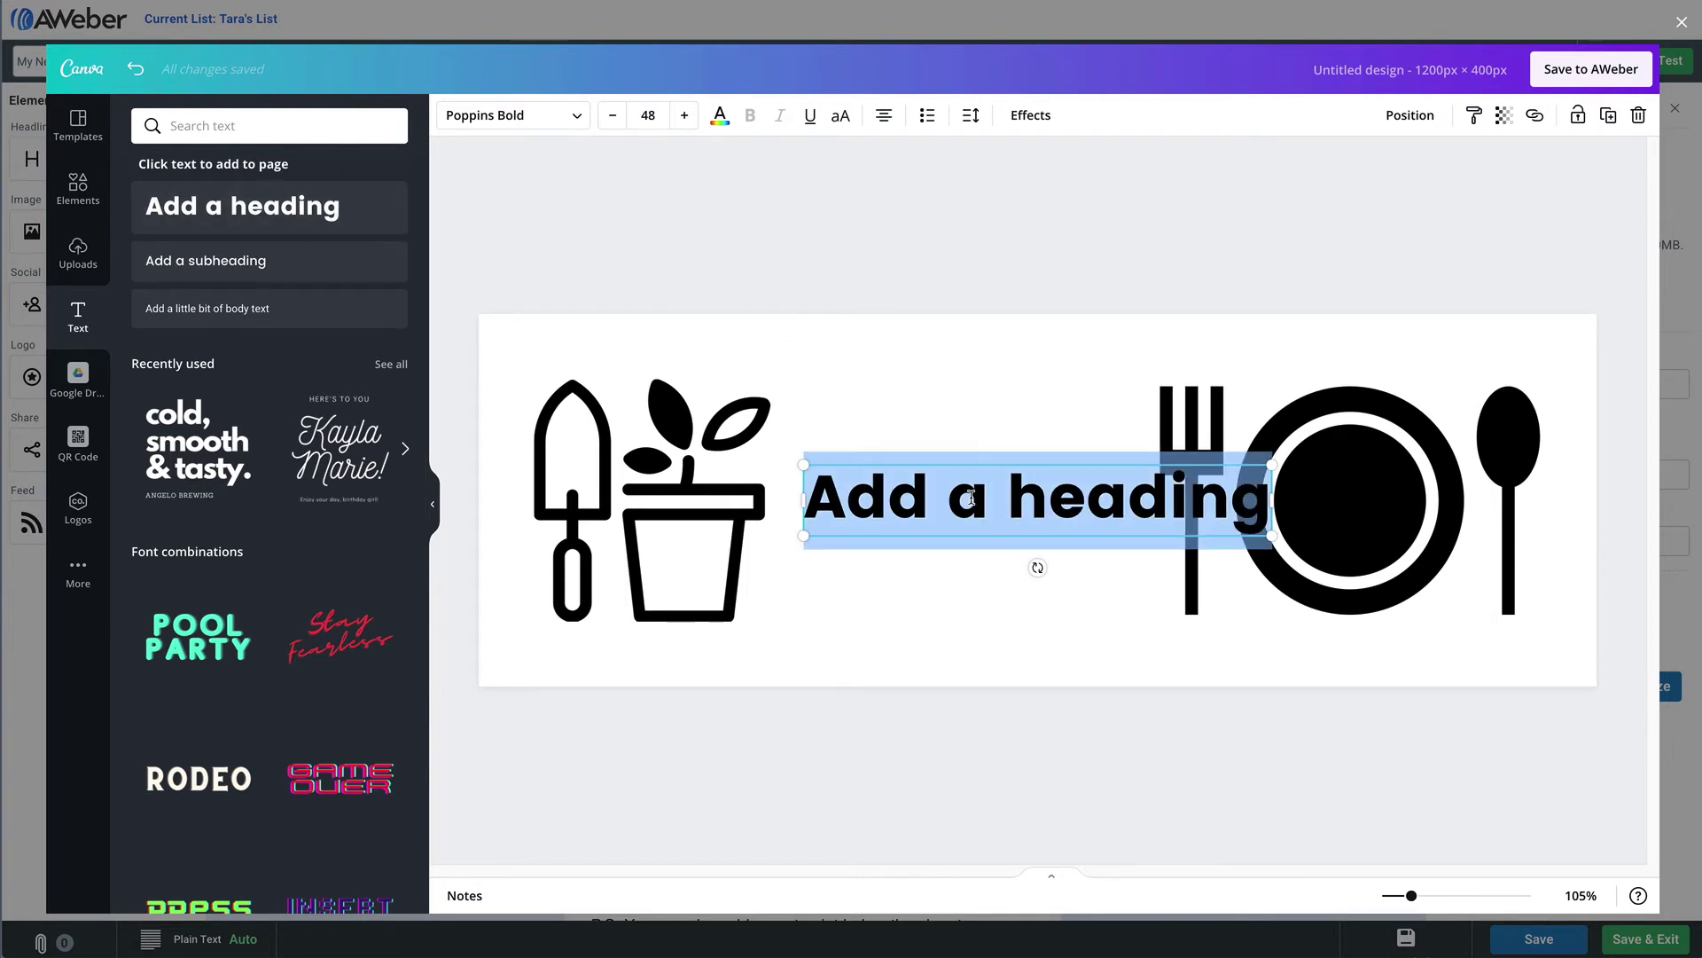
type("Gaden")
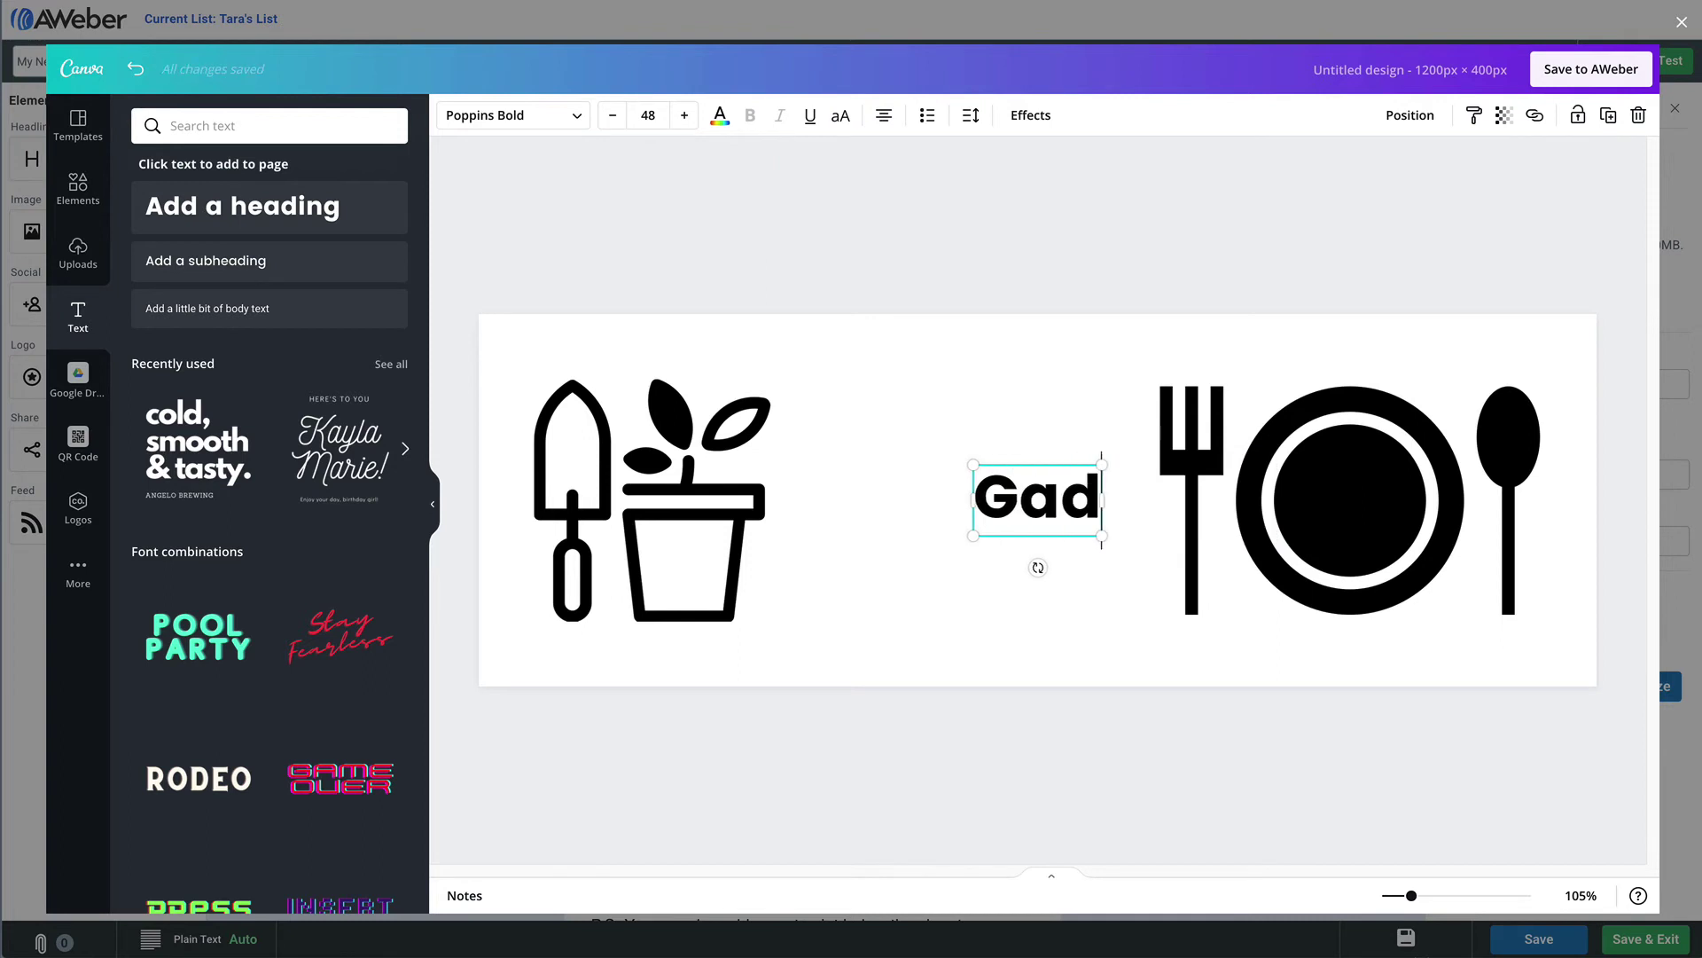
key("BackSpace")
key("BackSpace")
key("BackSpace")
type("rde")
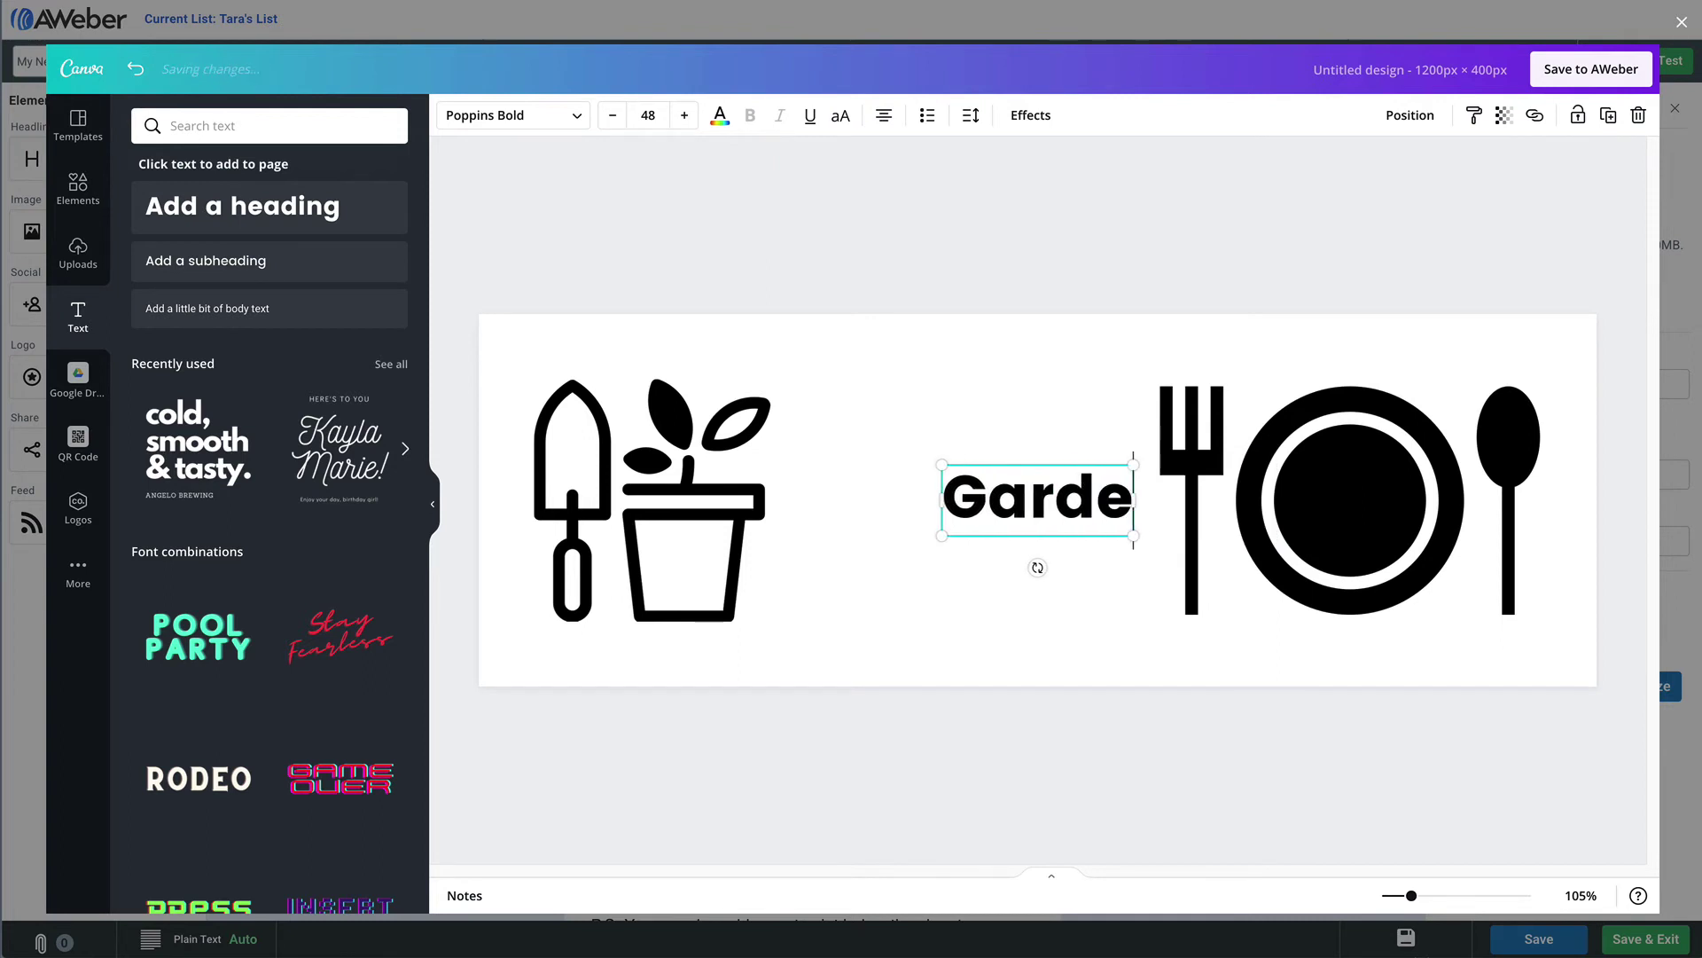
type("n to Table")
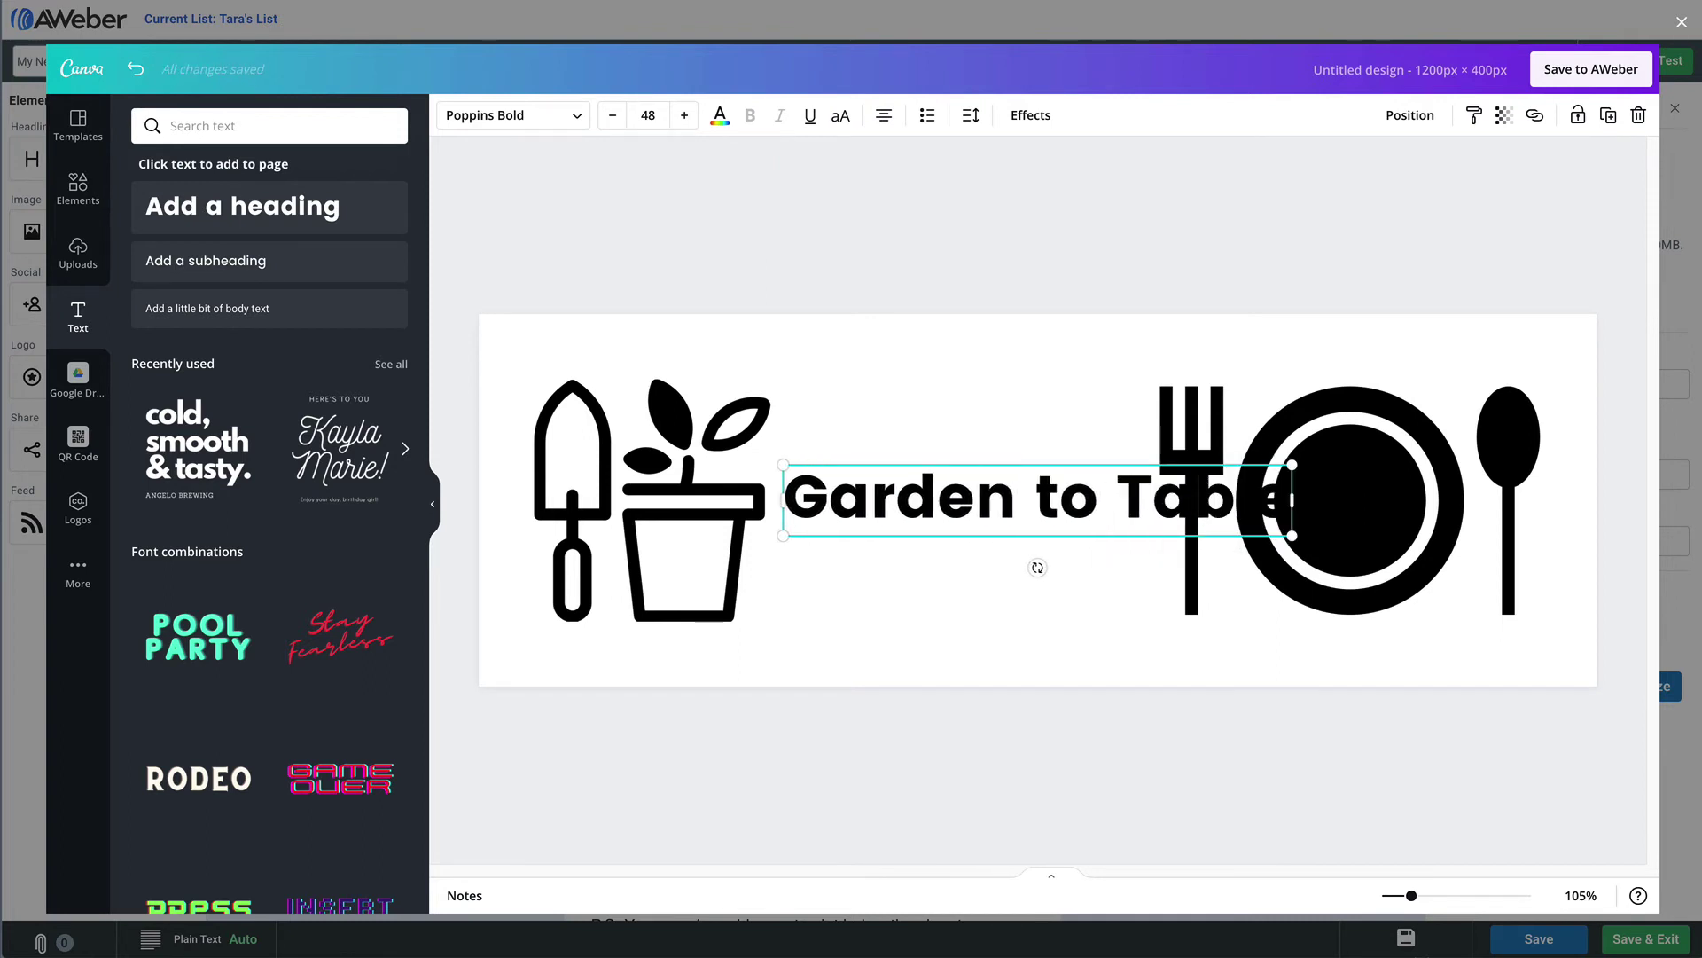
left_click(1120, 484)
key("Return")
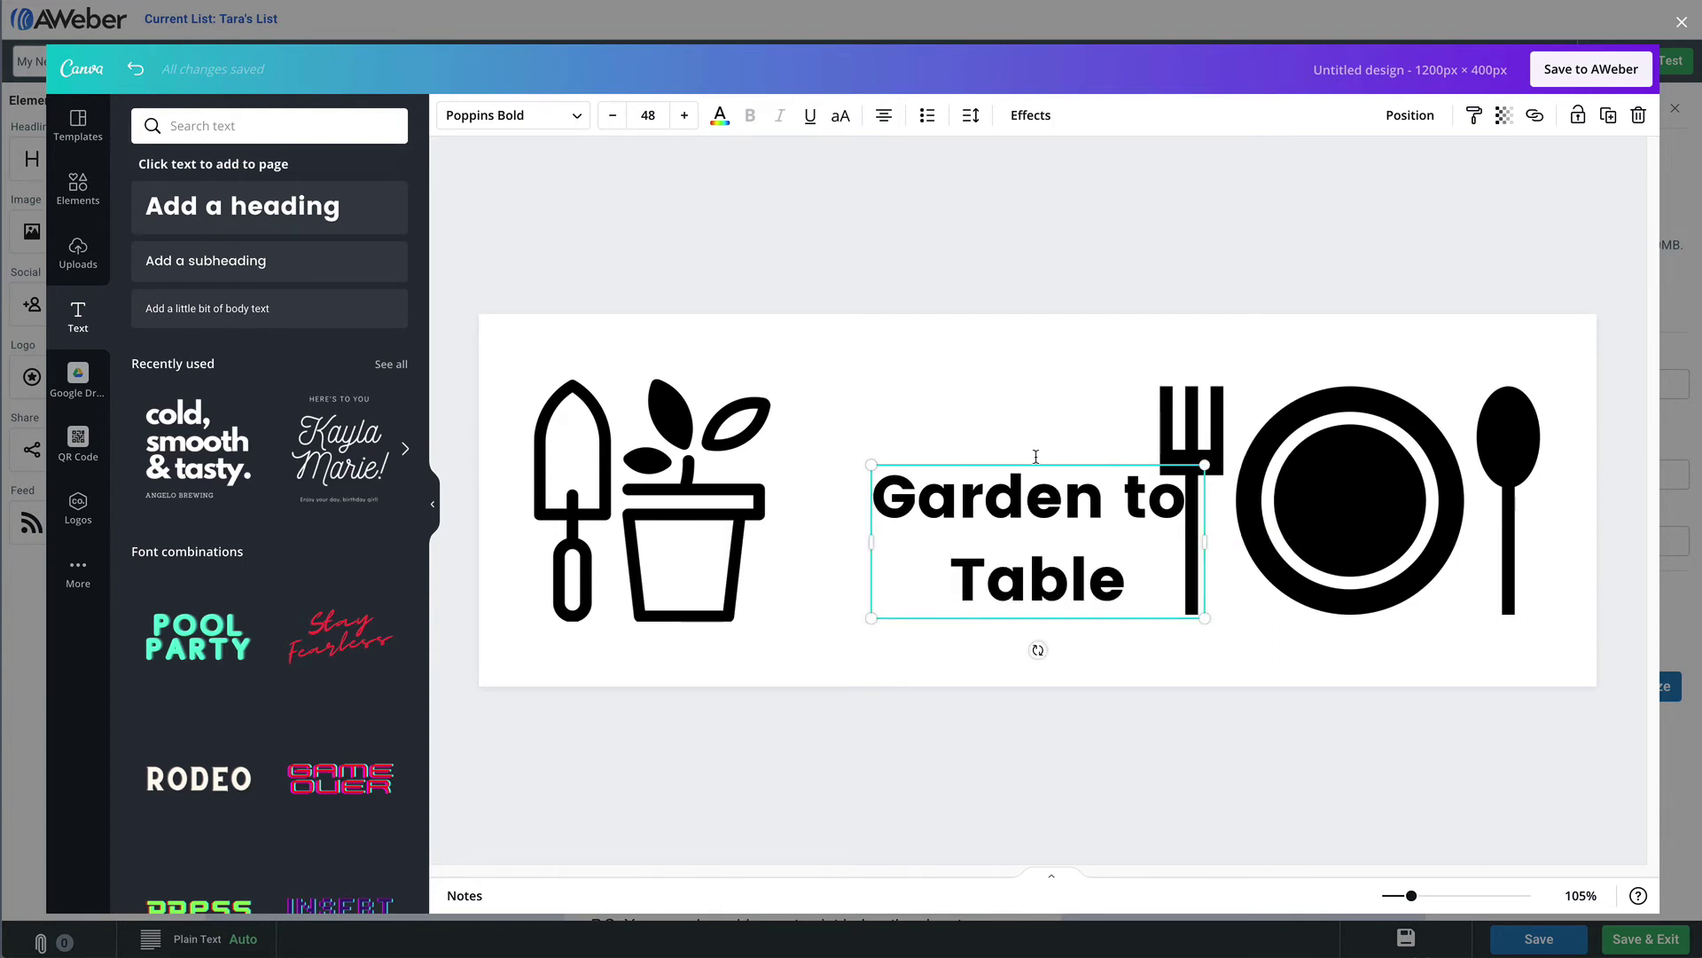
- Centre the heading and resize and realign the plate and garden graphics on either side
left_click_drag(1281, 435, 1299, 436)
left_click_drag(647, 497, 631, 496)
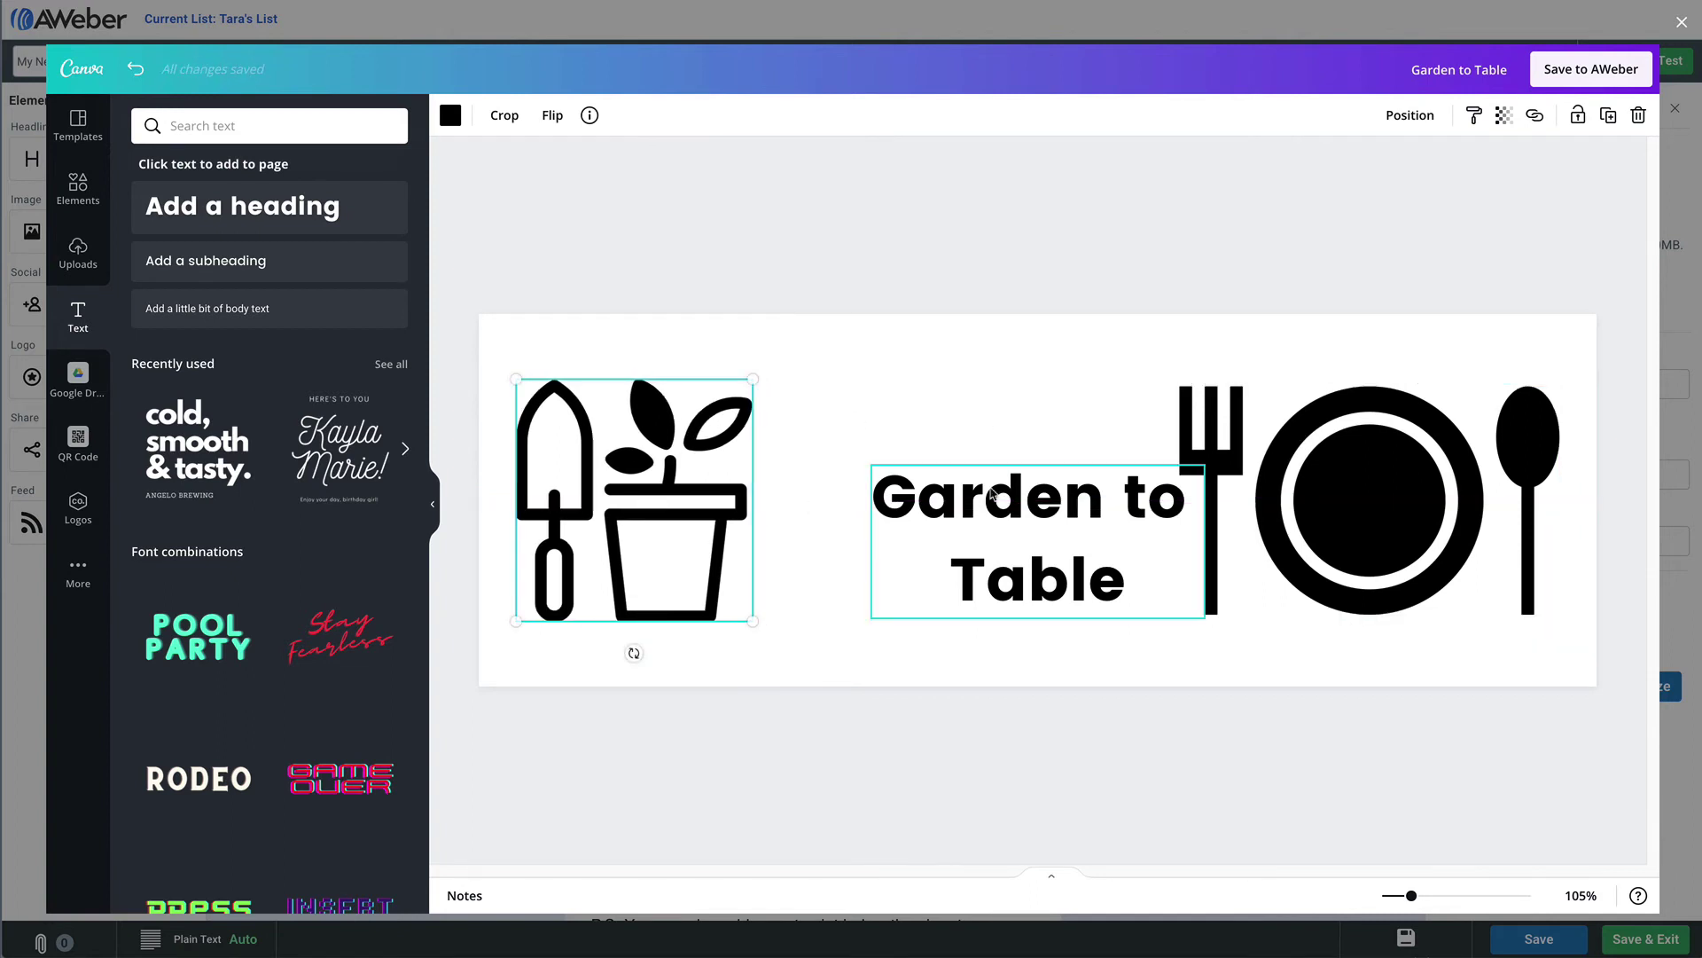
left_click_drag(991, 493, 964, 451)
left_click(1189, 391)
left_click_drag(1189, 391, 1262, 419)
left_click_drag(1398, 472, 1398, 459)
left_click(727, 490)
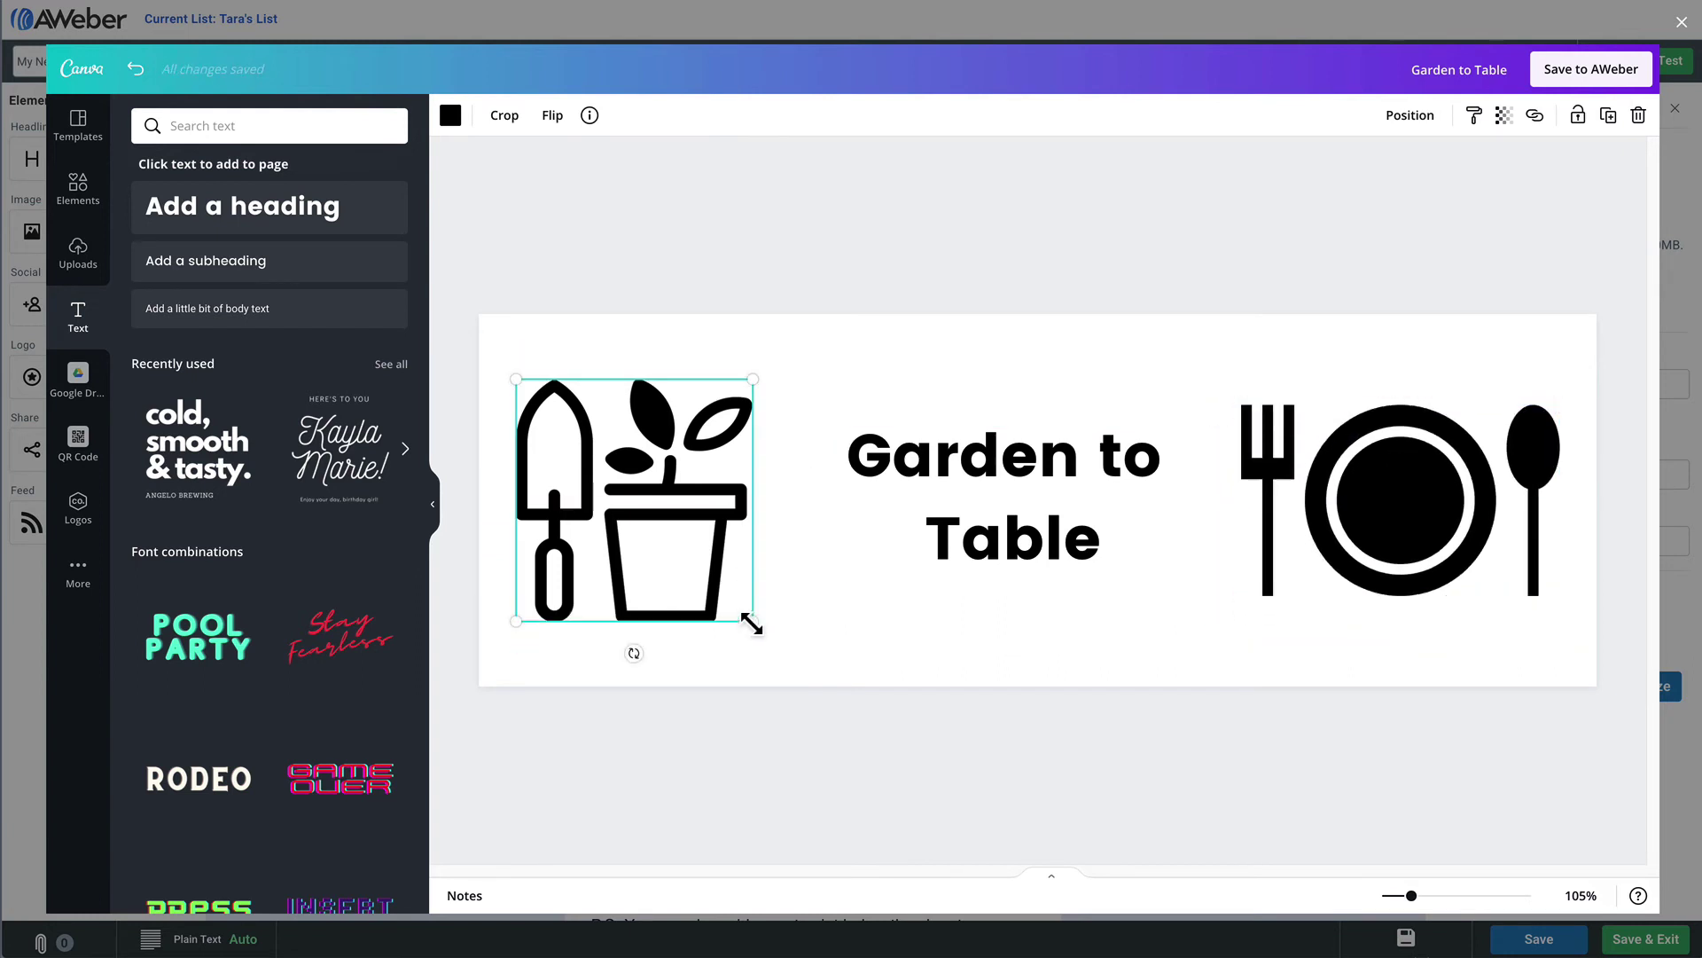
left_click_drag(752, 624, 736, 607)
left_click_drag(654, 510, 664, 512)
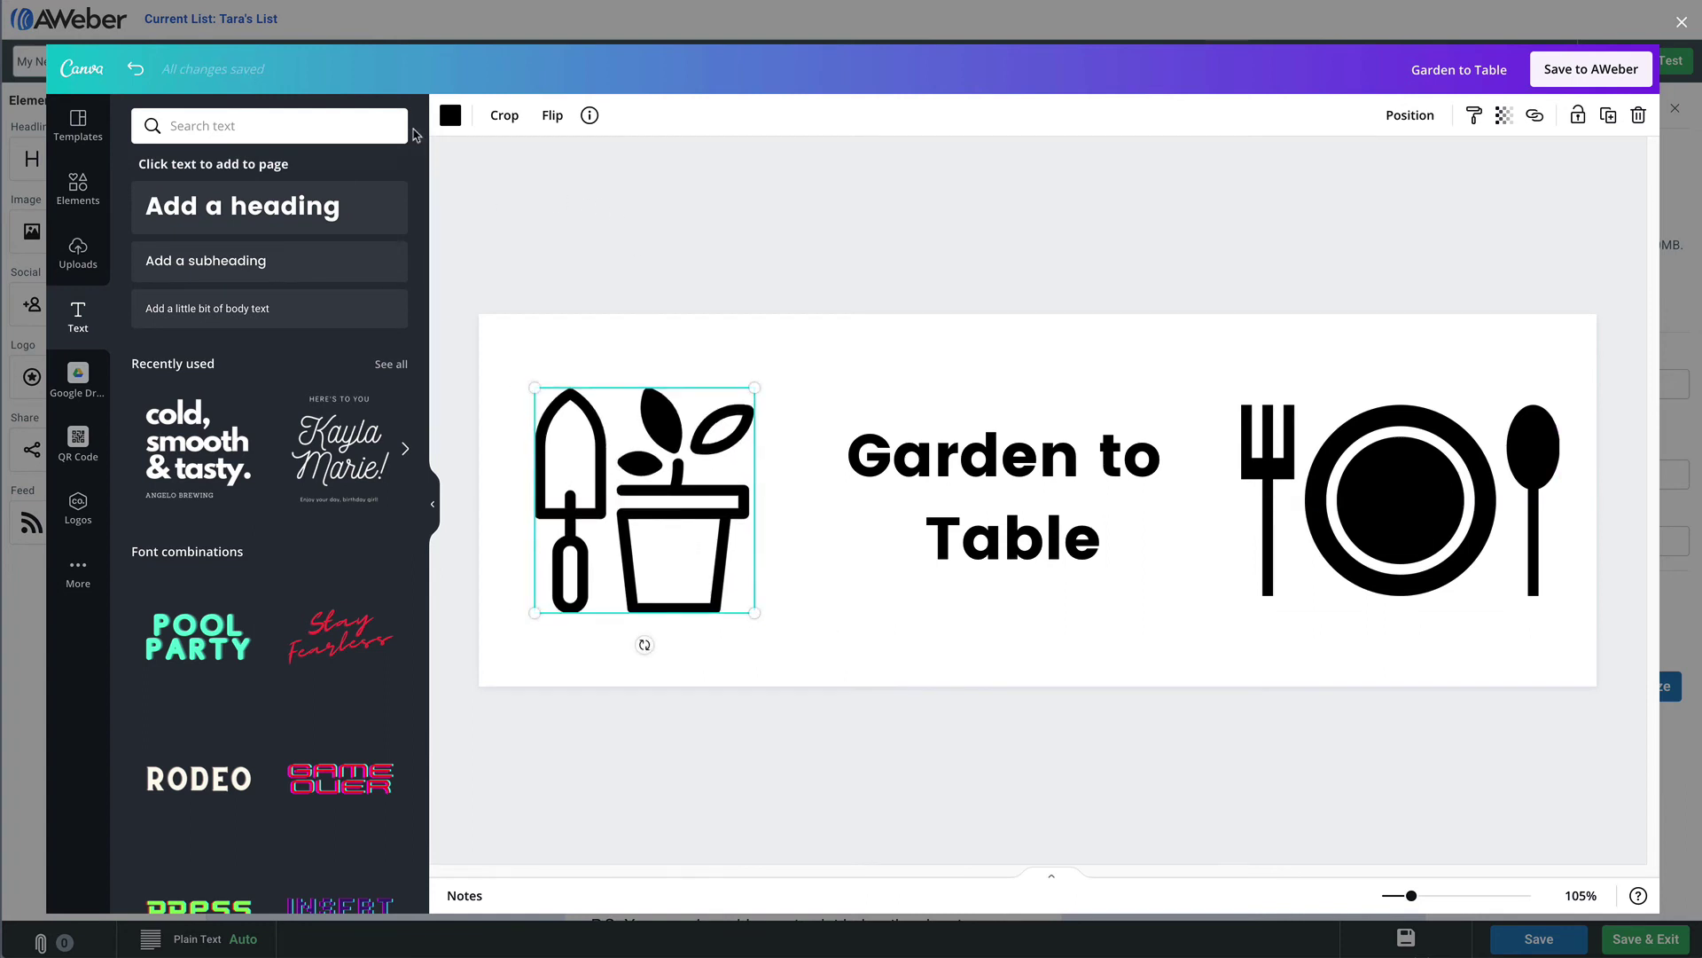
- Colour the garden graphic green and the plate graphic blue
left_click(450, 116)
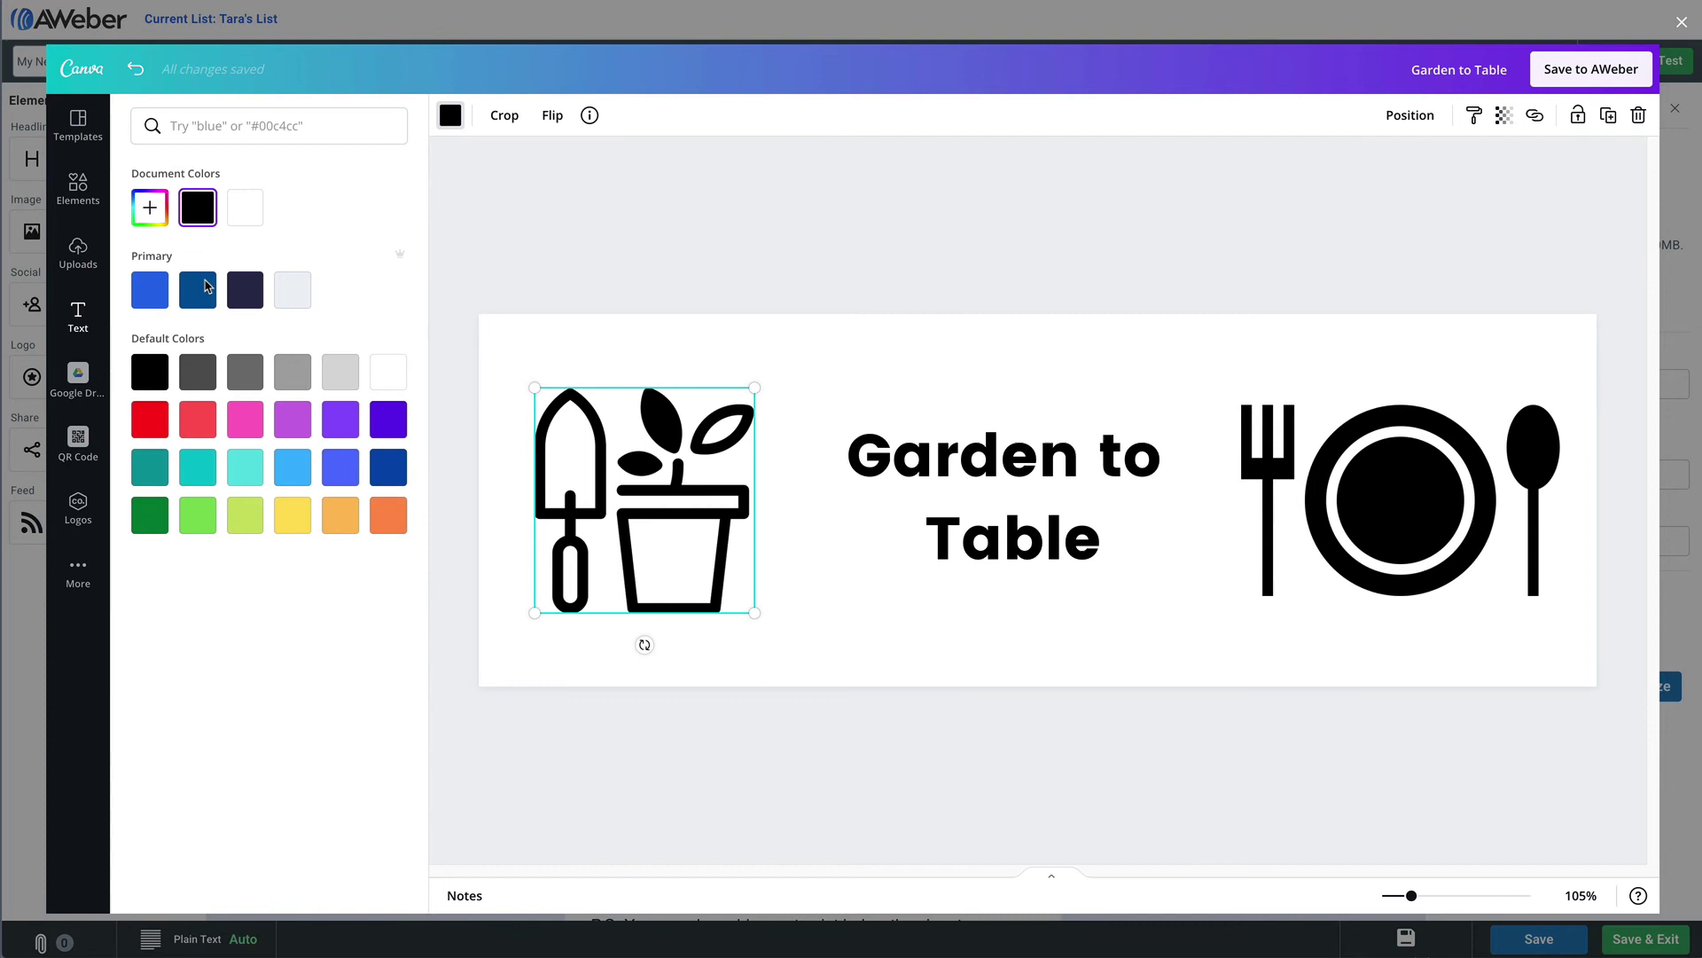
left_click(150, 515)
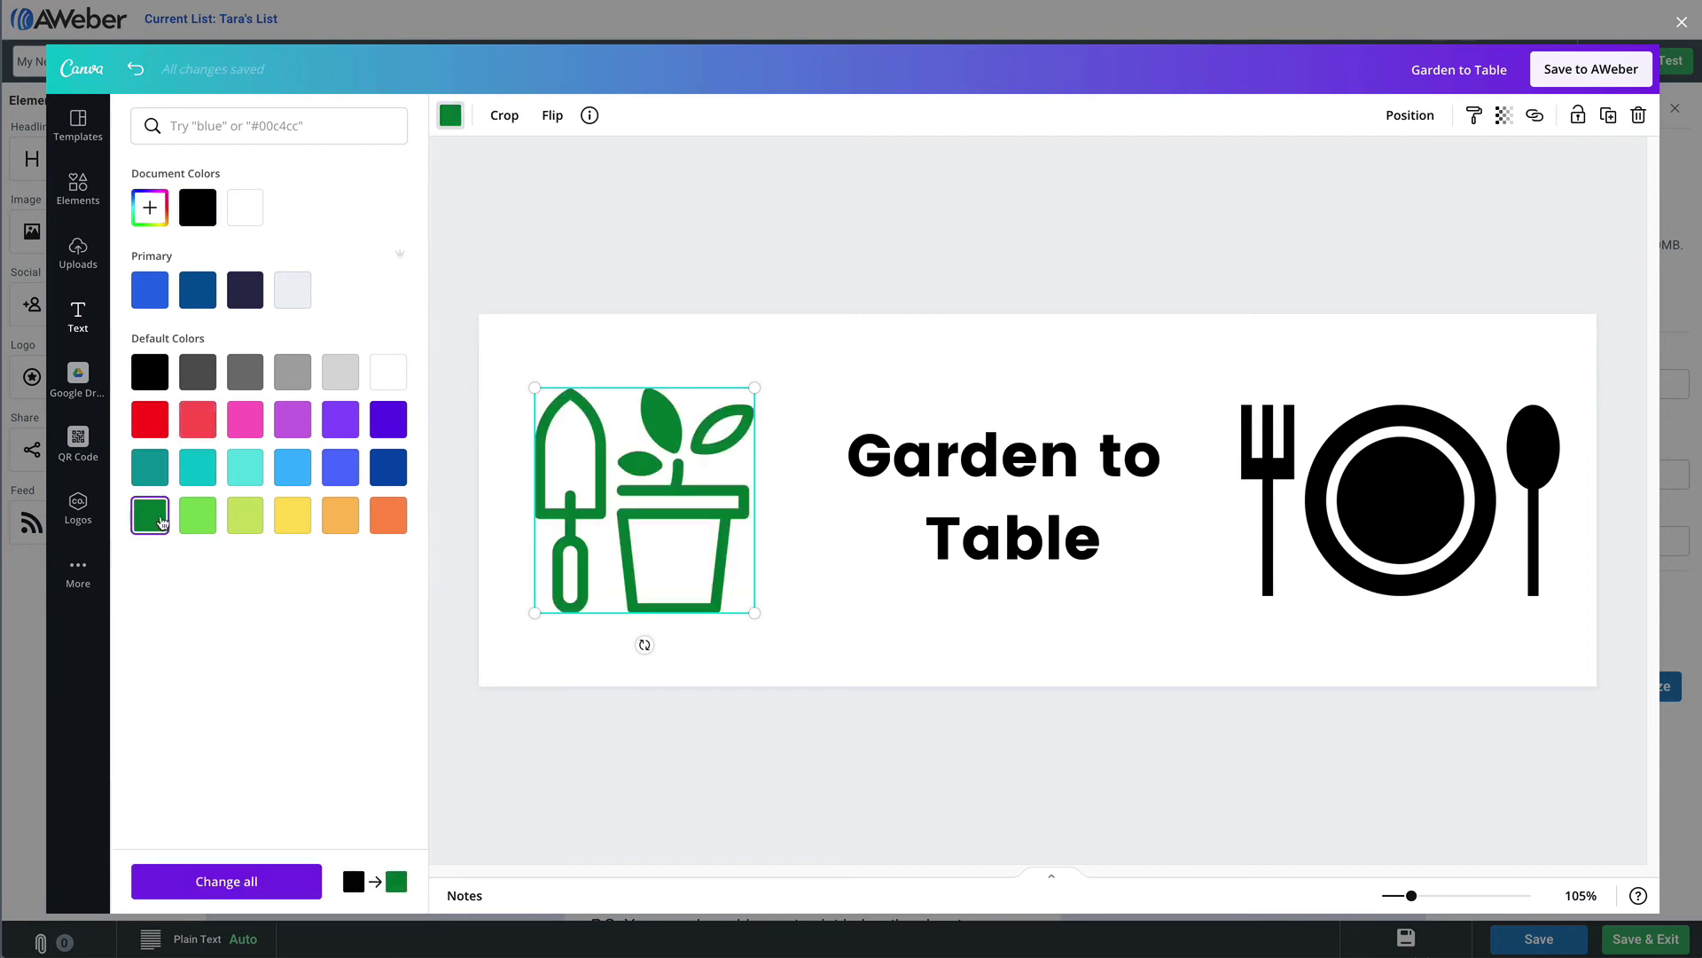
left_click(1450, 454)
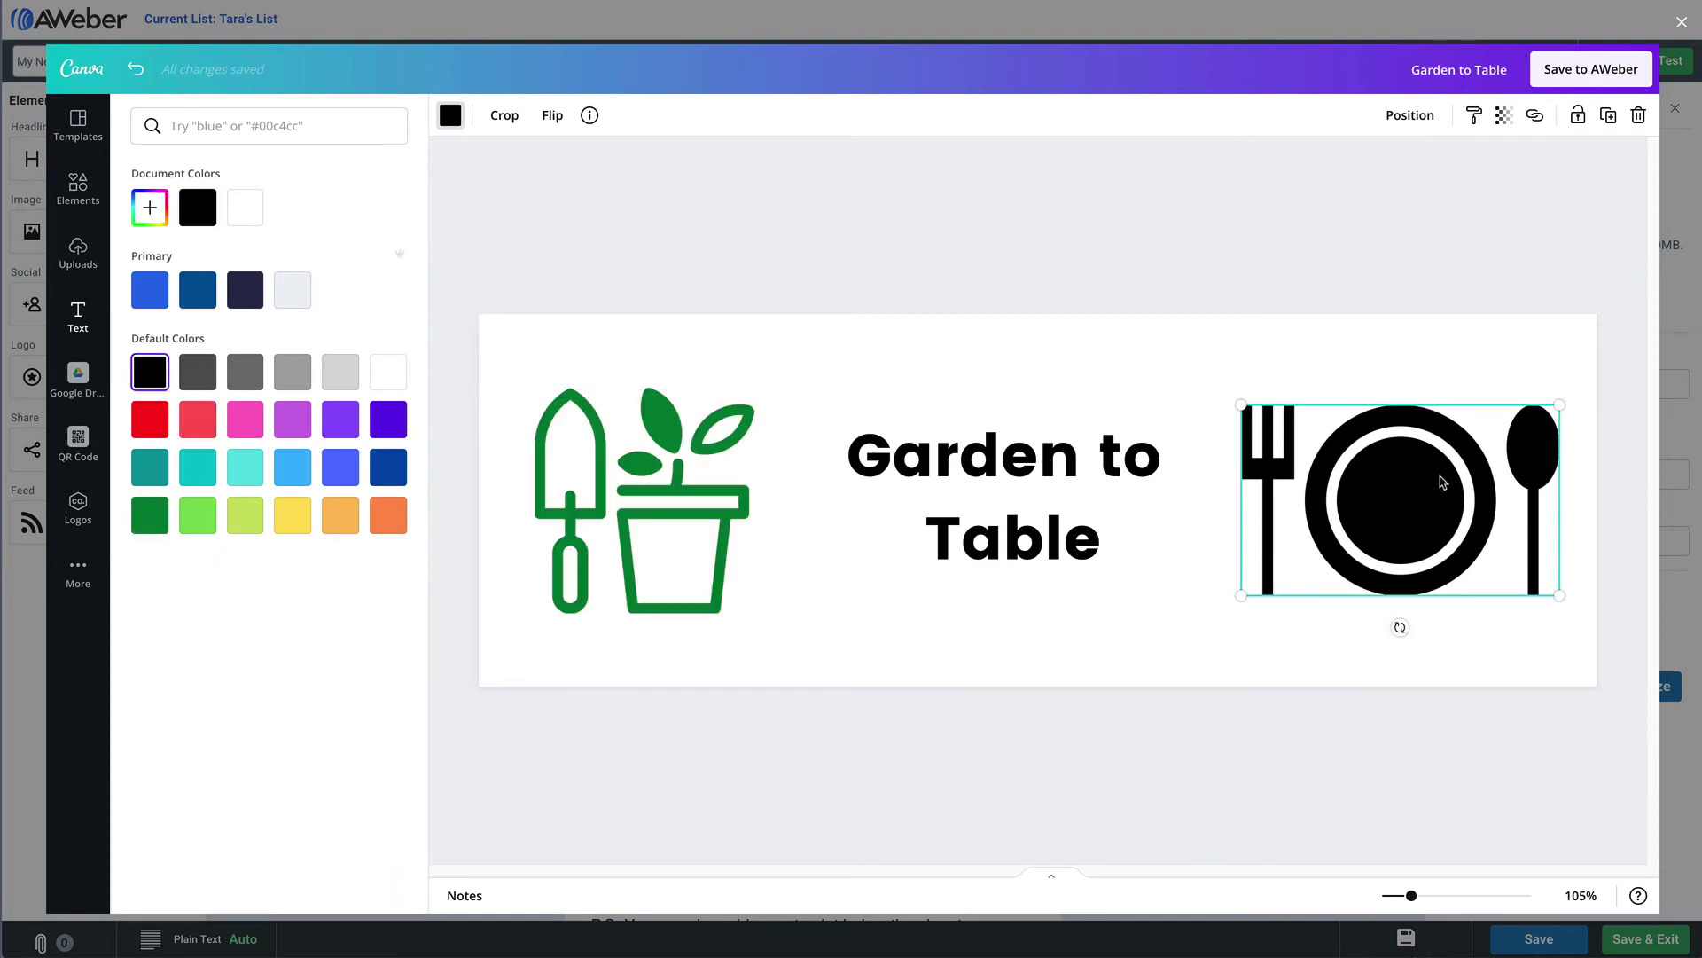
left_click(150, 290)
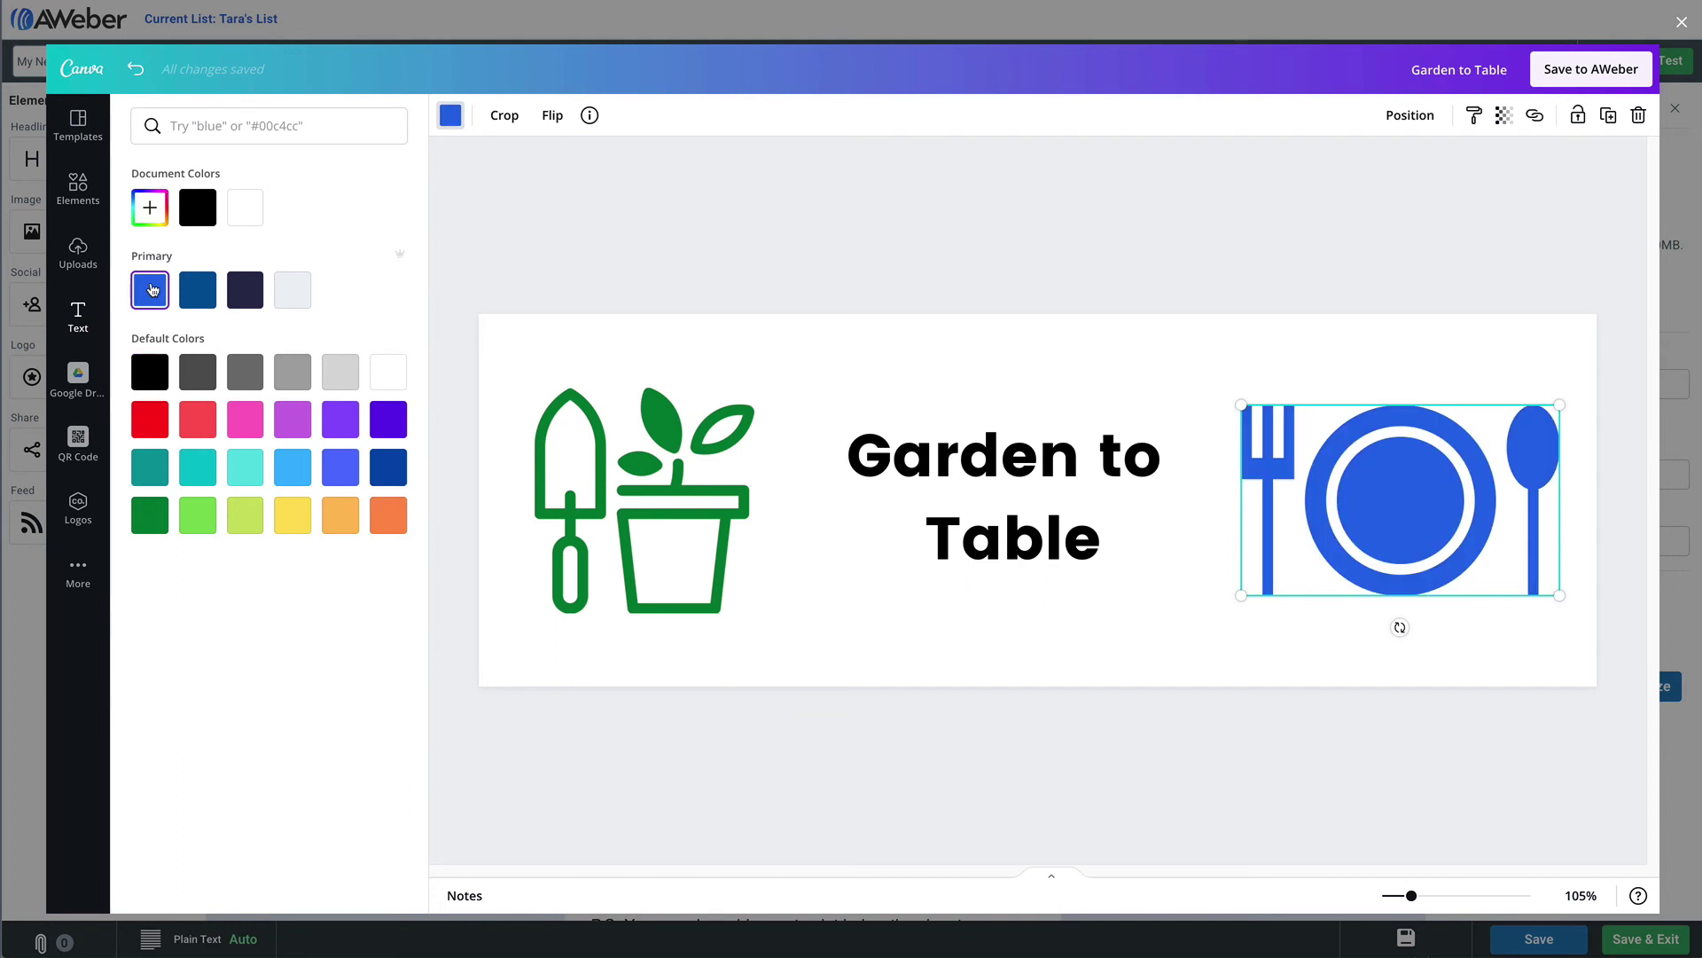
key("Escape")
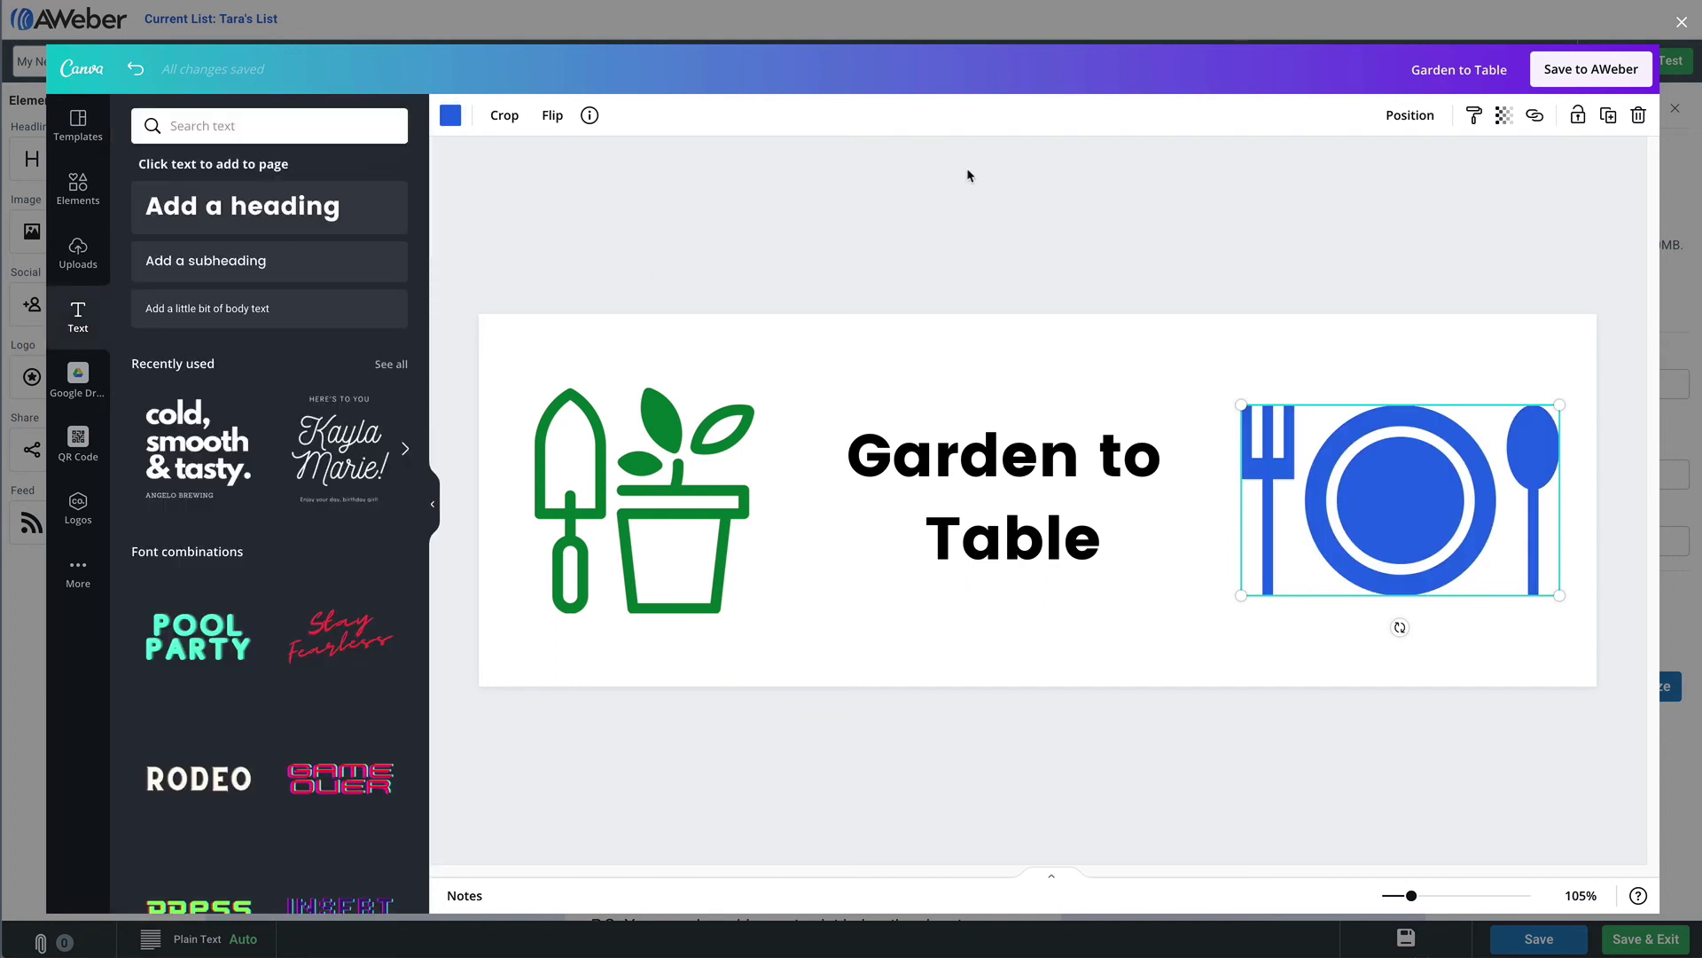
- Save the Garden to Table design to AWeber for insertion below the banner
left_click(1615, 70)
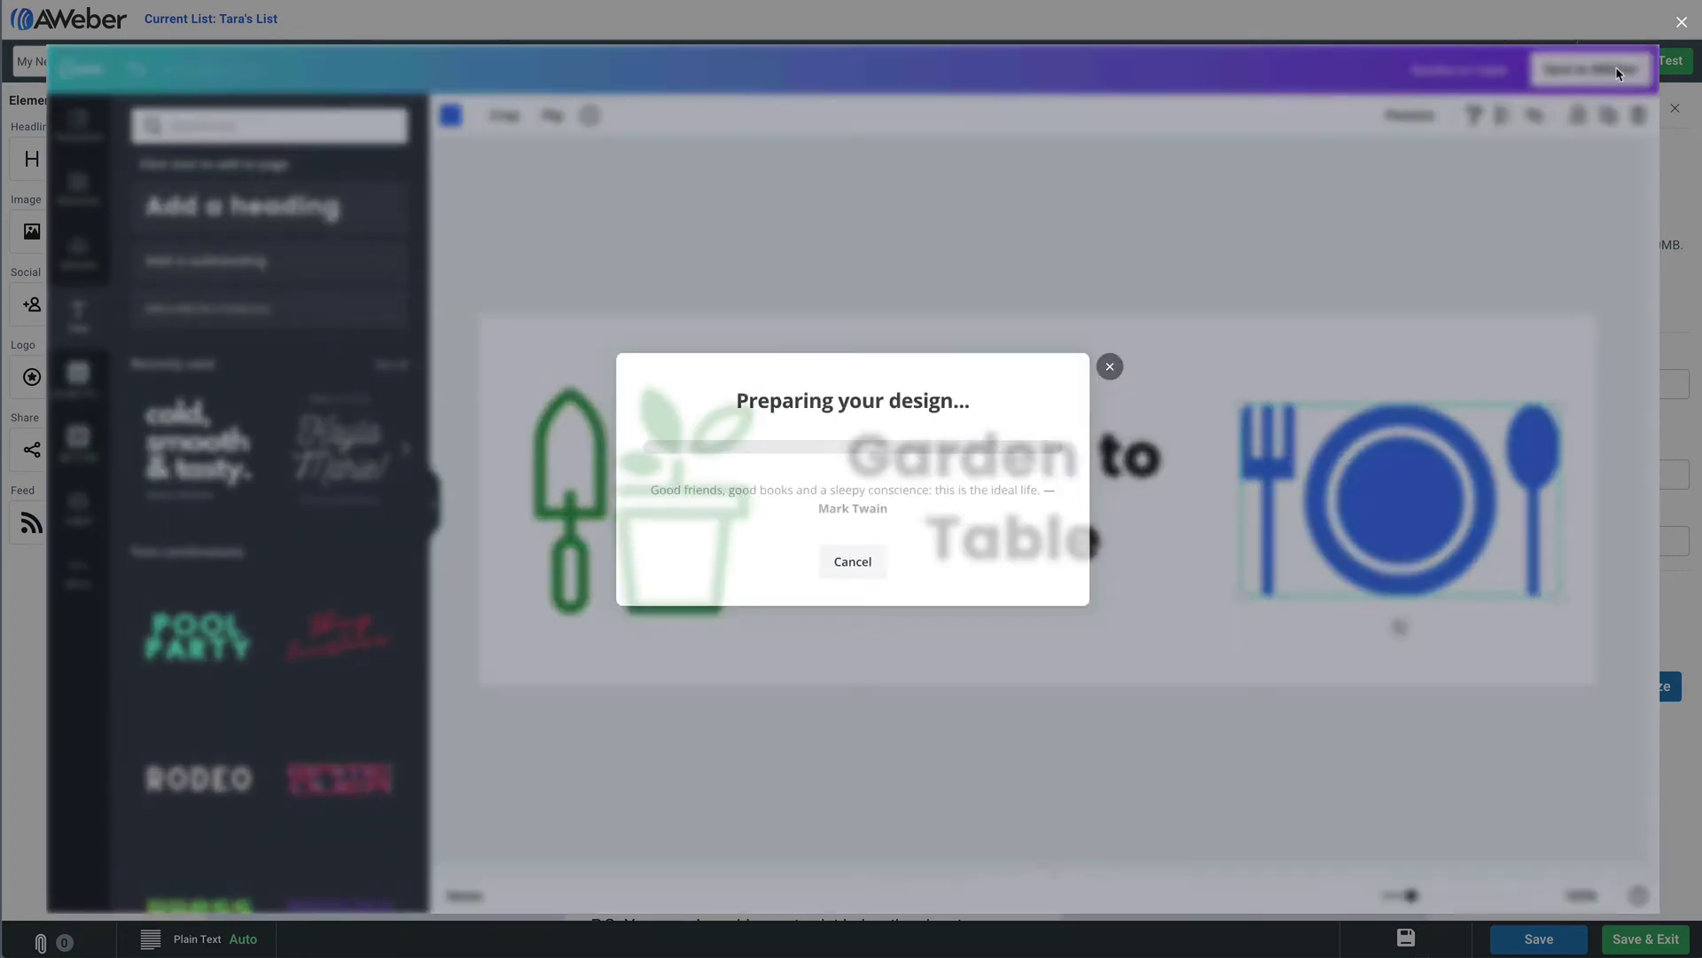